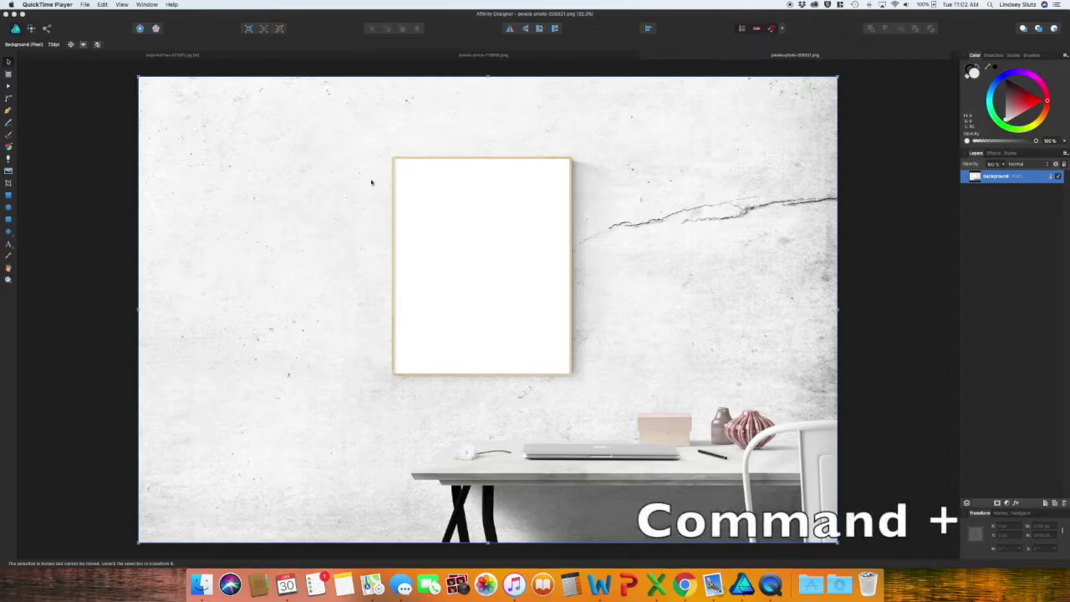
Bring Affinity Designer forward with the pexels-photo-226321.png wall mockup of the blank framed poster.
{"action": "left_click", "coordinate": [418, 231]}
Pen-trace the frame's four inner corners into a closed shape and fill it solid black.
{"action": "key", "text": "super+plus"}
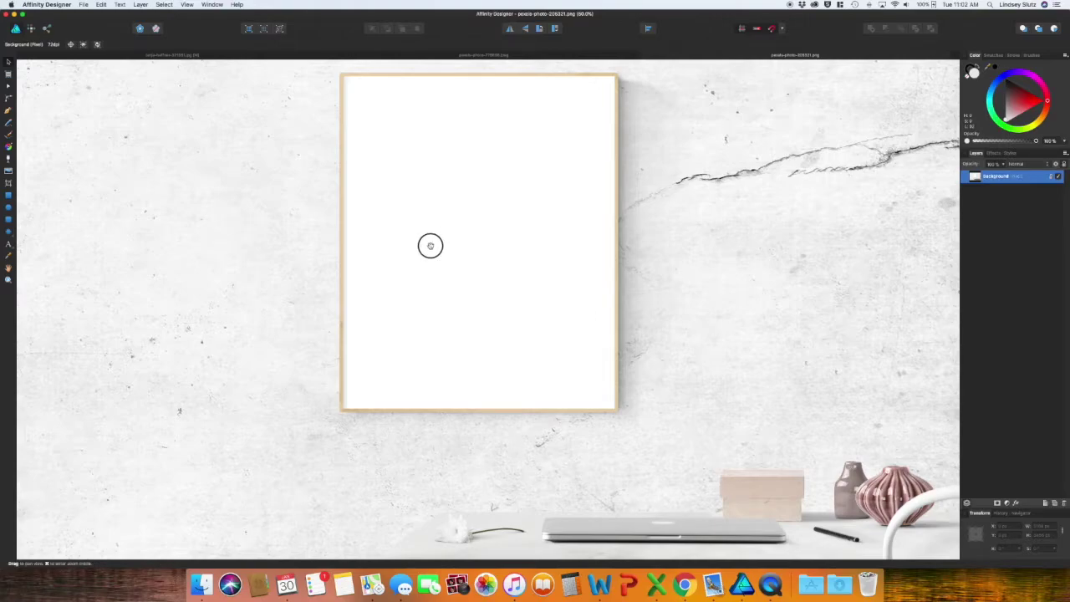
{"action": "scroll", "coordinate": [430, 243], "scroll_direction": "up", "scroll_amount": 3}
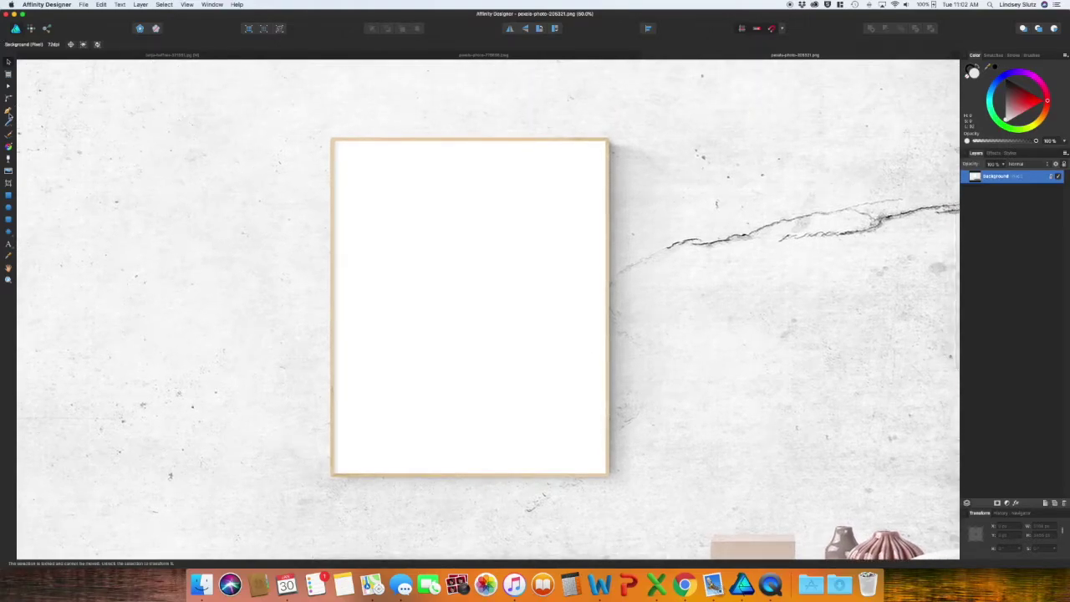
{"action": "left_click", "coordinate": [8, 109]}
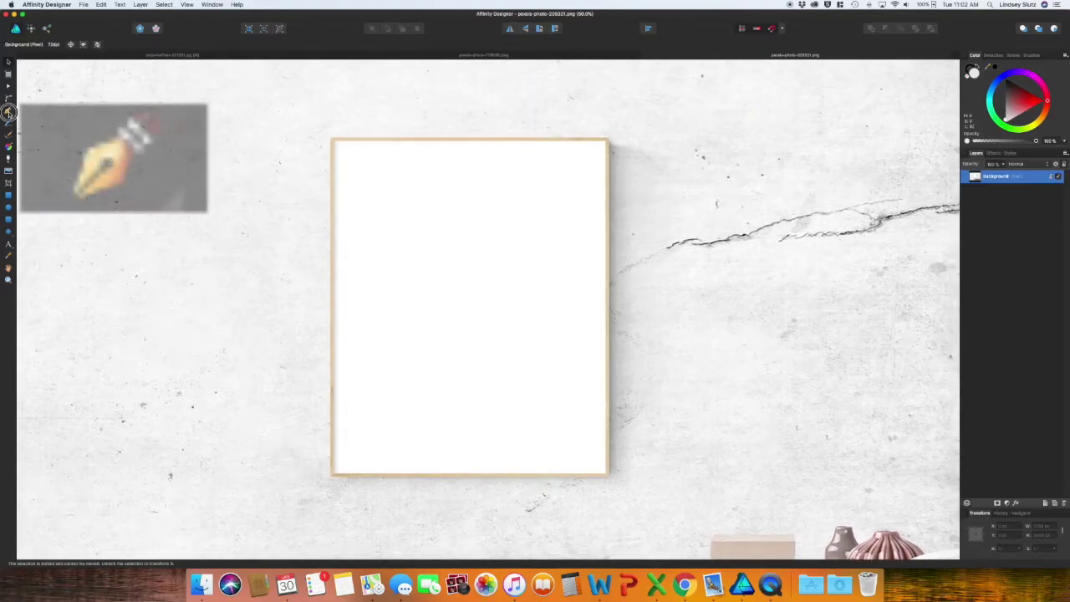
{"action": "left_click", "coordinate": [335, 141]}
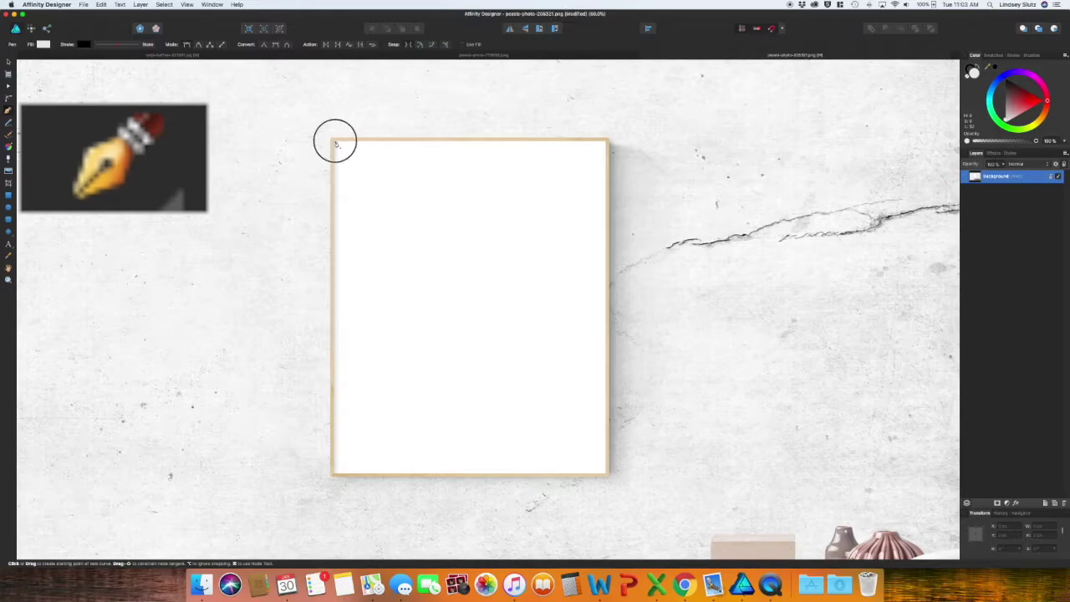
{"action": "left_click", "coordinate": [335, 474]}
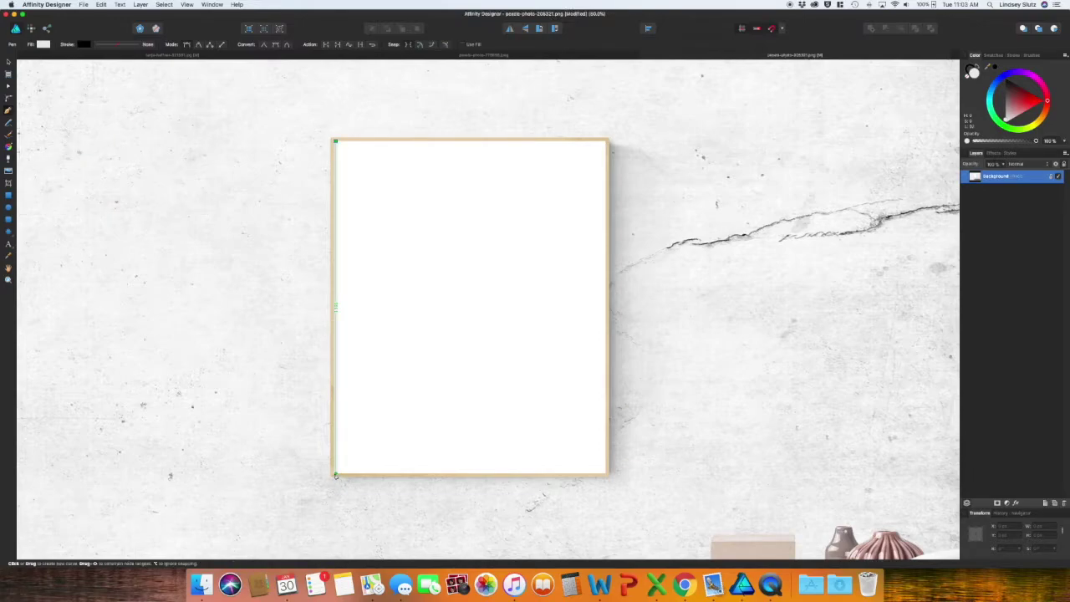
{"action": "left_click", "coordinate": [607, 474]}
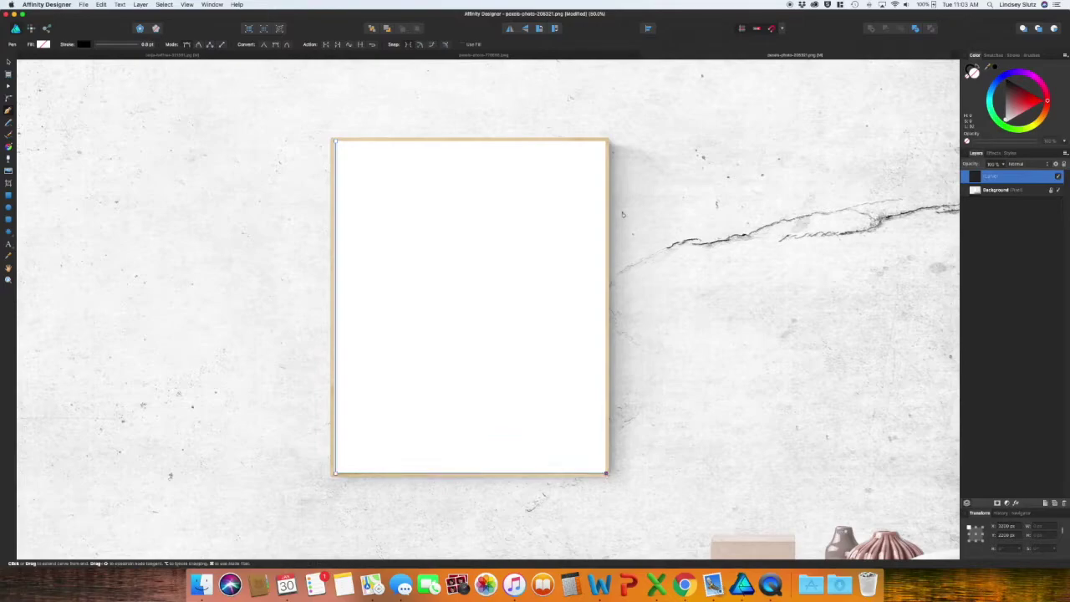
{"action": "left_click", "coordinate": [607, 143]}
{"action": "left_click", "coordinate": [337, 142]}
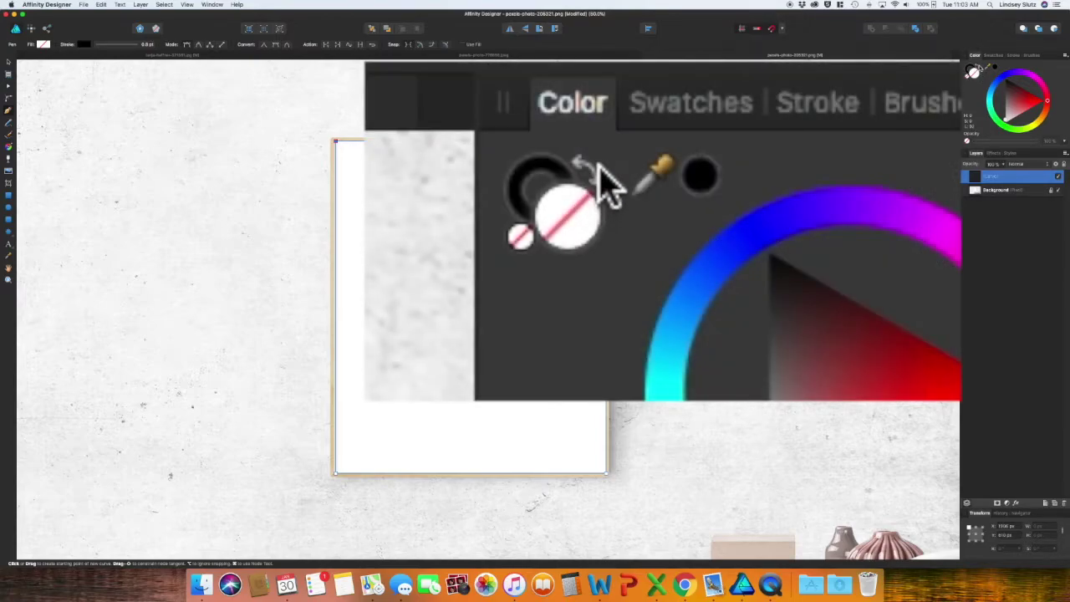
{"action": "left_click", "coordinate": [976, 69]}
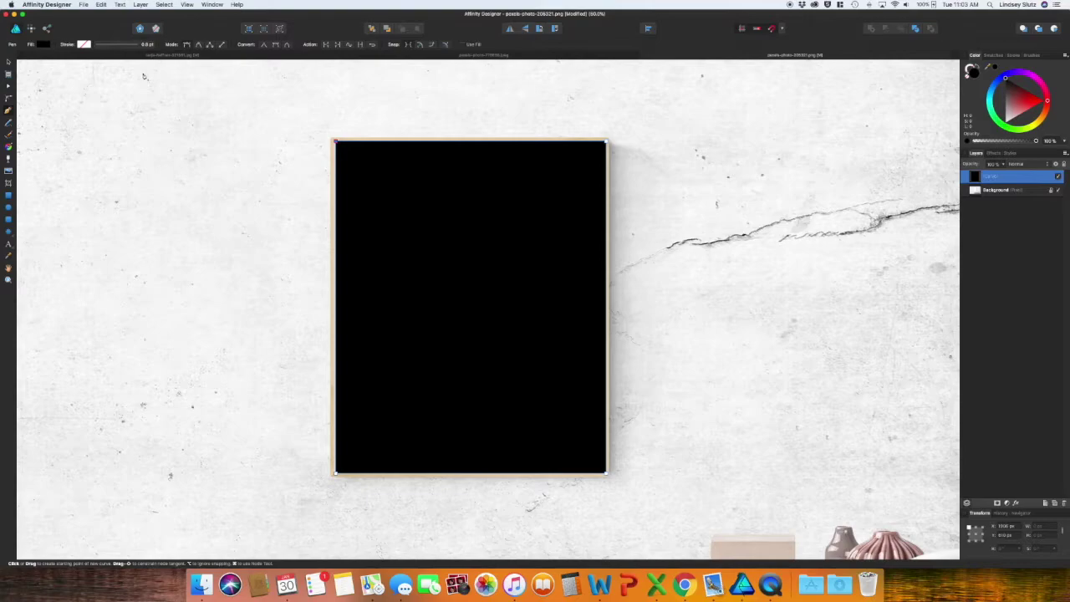
{"action": "left_click", "coordinate": [9, 147]}
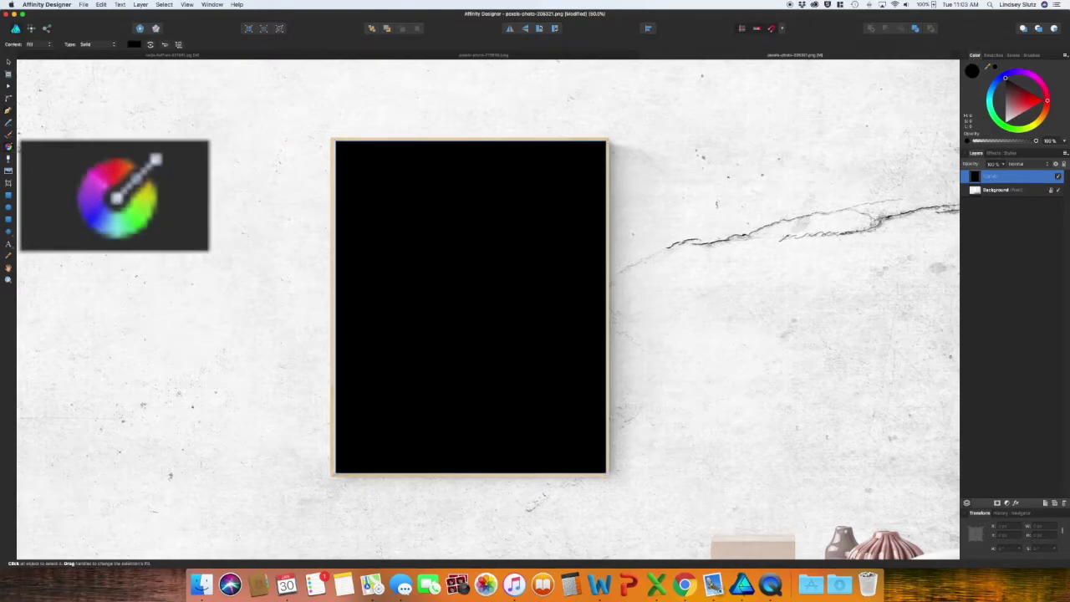
Give the poster shape a Bitmap fill using Spring Awakening.png.
{"action": "left_click", "coordinate": [102, 45]}
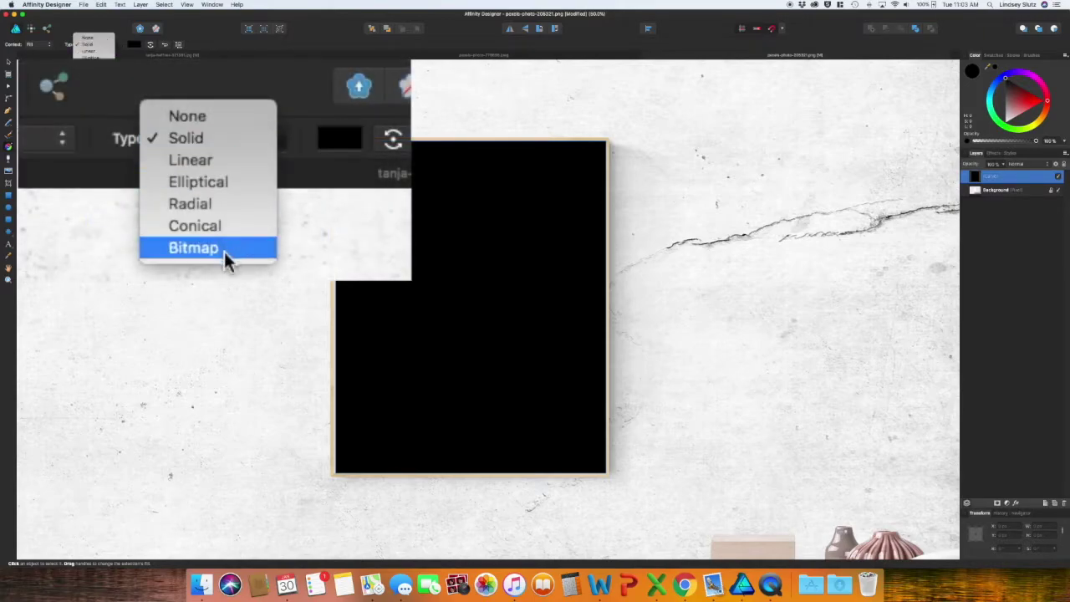
{"action": "left_click", "coordinate": [95, 77]}
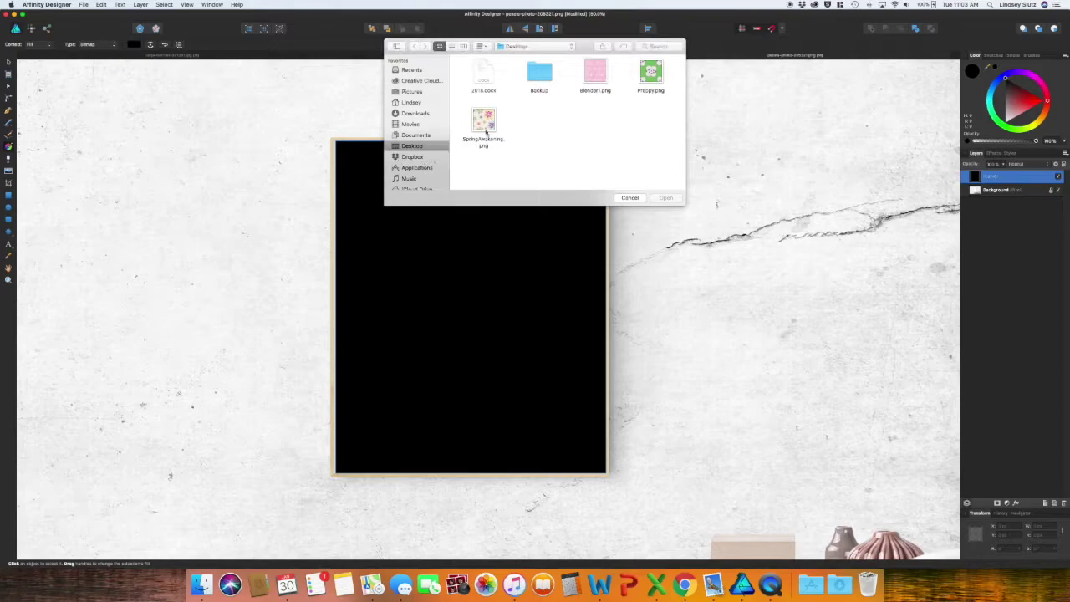
{"action": "left_click", "coordinate": [485, 130]}
{"action": "left_click", "coordinate": [665, 197]}
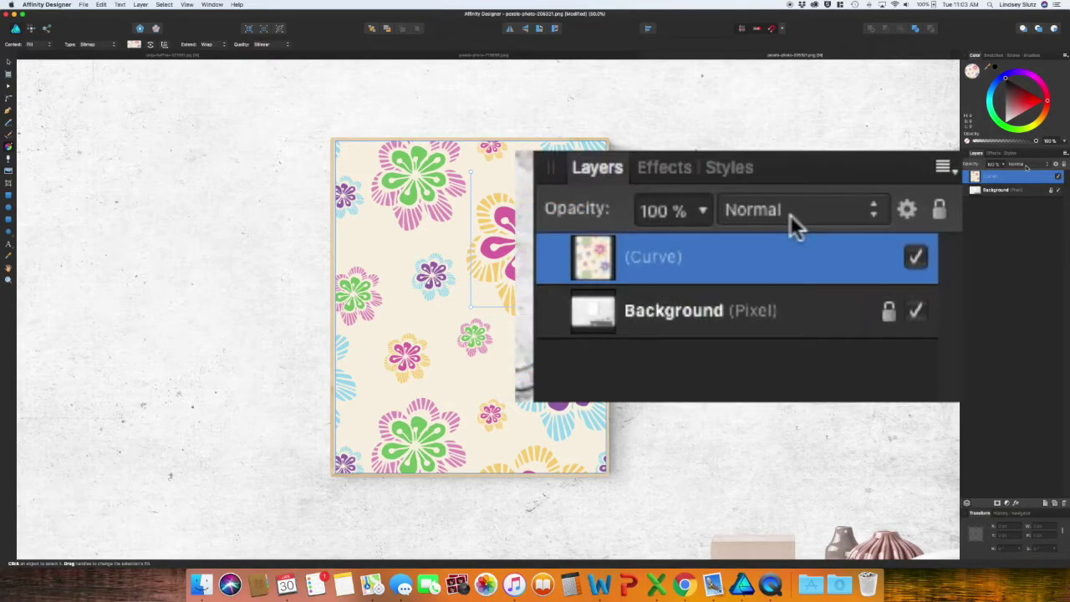
{"action": "left_click", "coordinate": [1026, 166]}
Set the pattern curve layer to Multiply blending, then deselect the shape to review it.
{"action": "left_click", "coordinate": [1027, 167]}
{"action": "left_click", "coordinate": [1027, 166]}
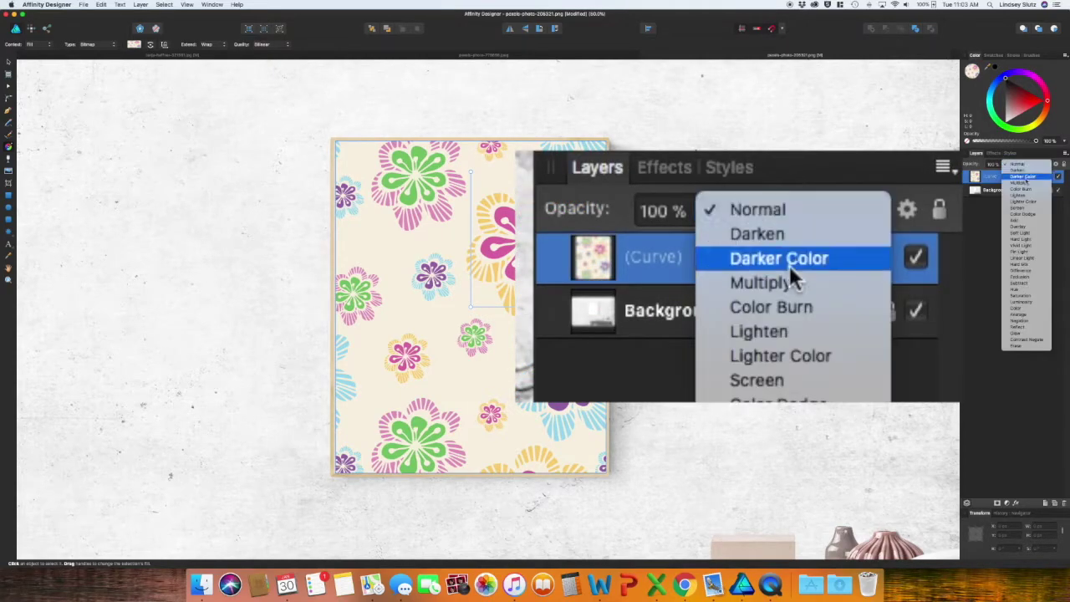
{"action": "left_click", "coordinate": [1024, 183]}
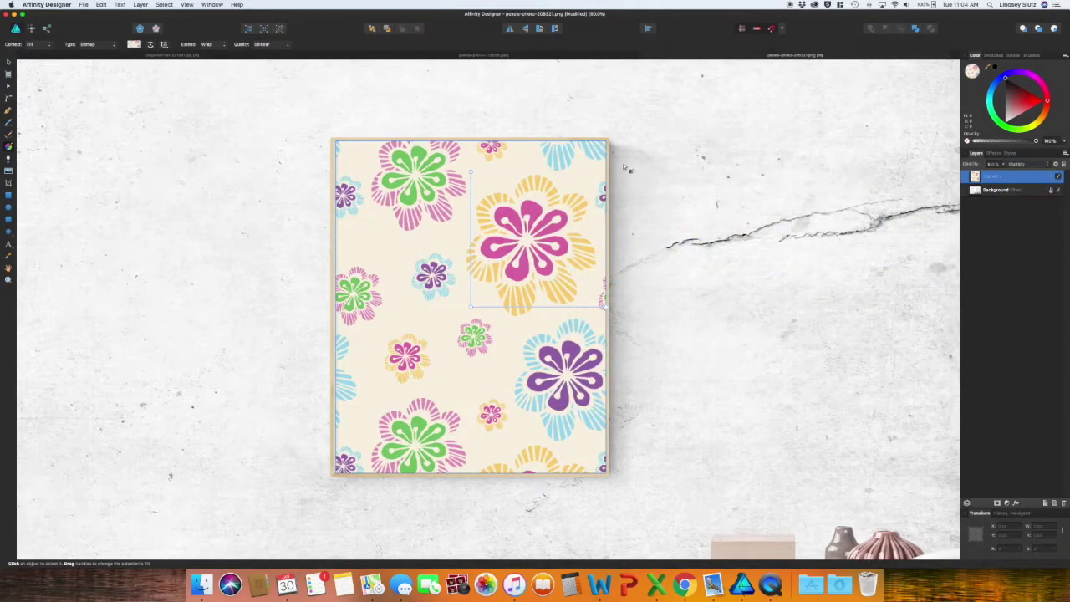
{"action": "left_click", "coordinate": [8, 63]}
{"action": "left_click", "coordinate": [91, 98]}
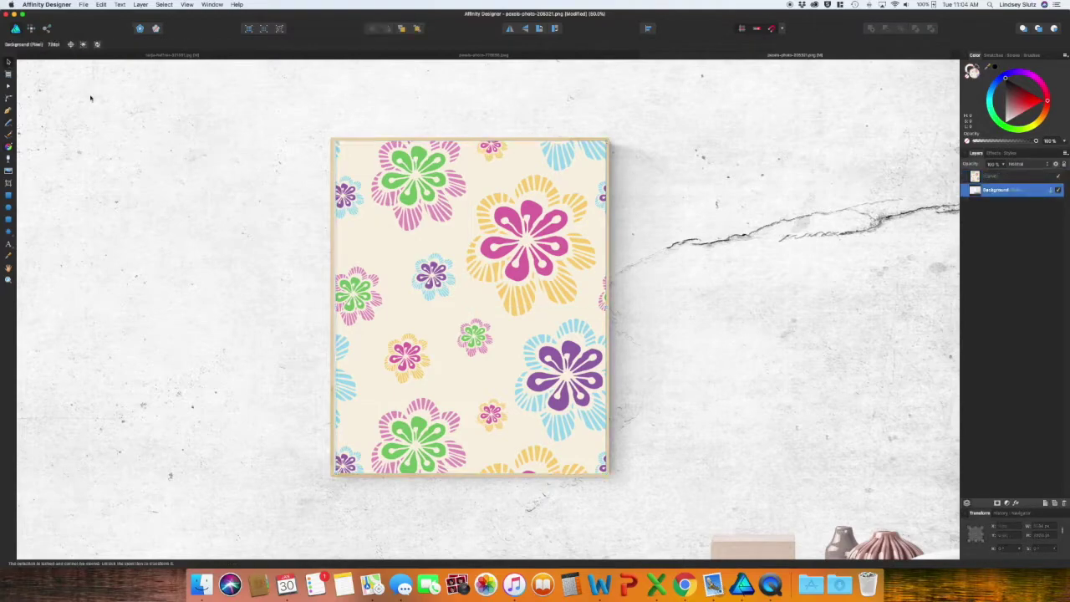
{"action": "left_click", "coordinate": [351, 279]}
{"action": "left_click", "coordinate": [351, 280]}
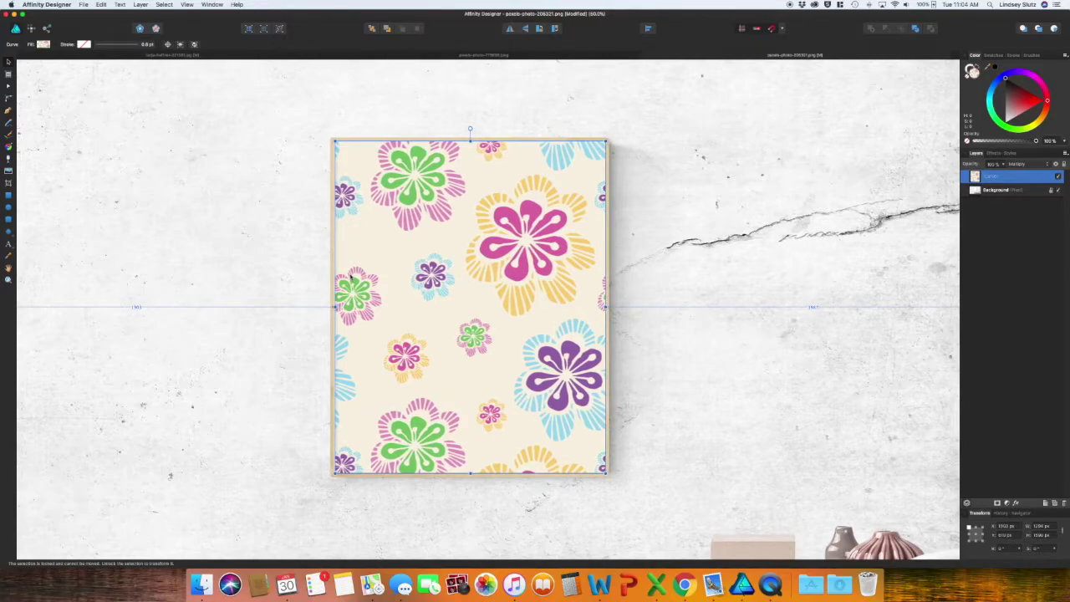
{"action": "left_click", "coordinate": [292, 300]}
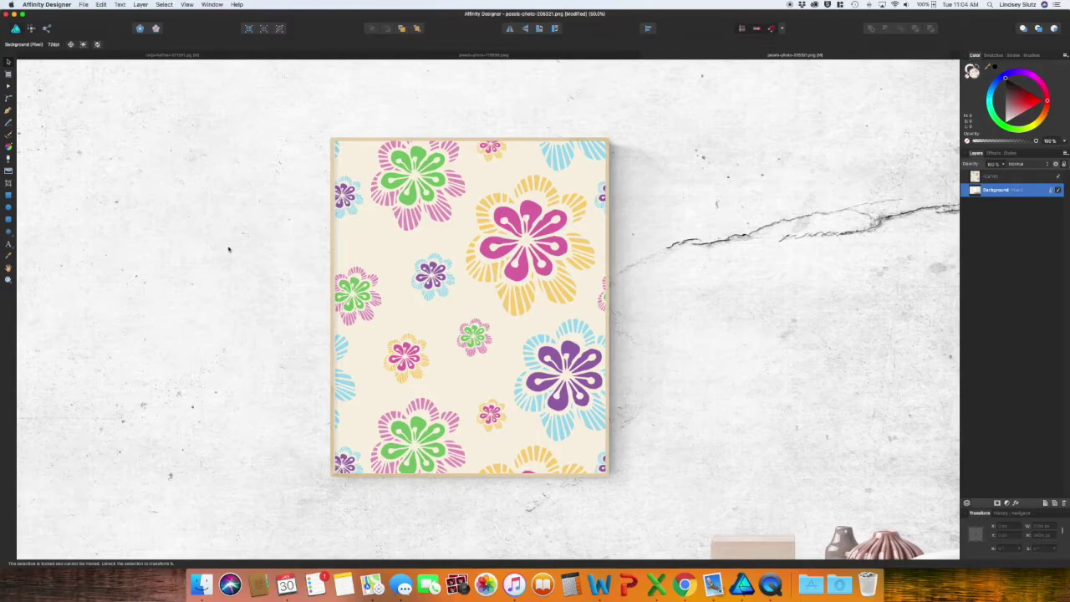
Zoom in on the patterned poster, then zoom back out to the whole mockup.
{"action": "key", "text": "z"}
{"action": "left_click_drag", "start_coordinate": [284, 258], "coordinate": [433, 337]}
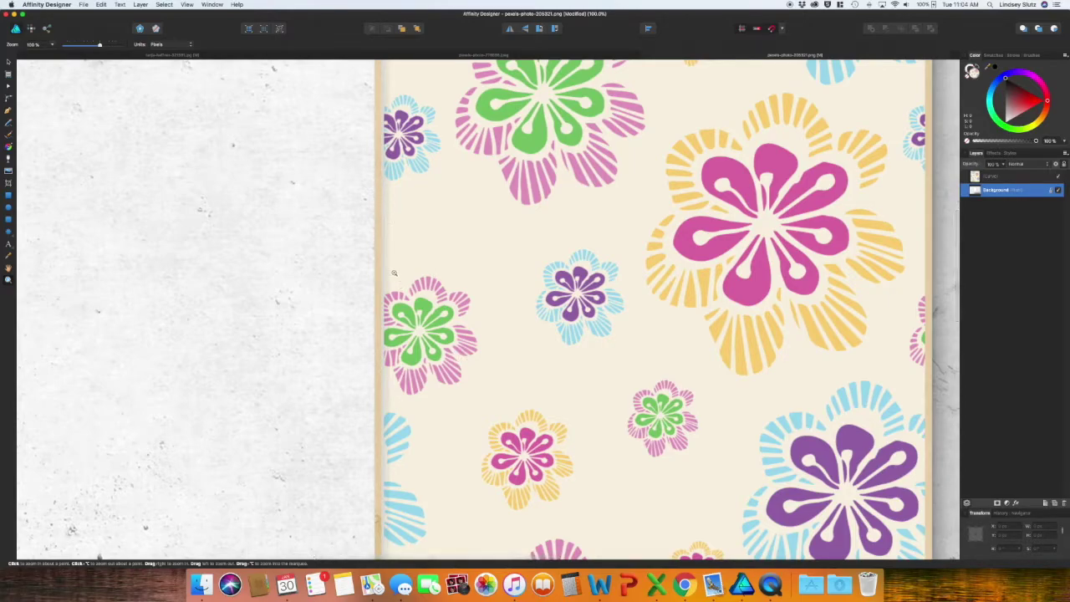
{"action": "left_click", "coordinate": [345, 238], "text": "alt"}
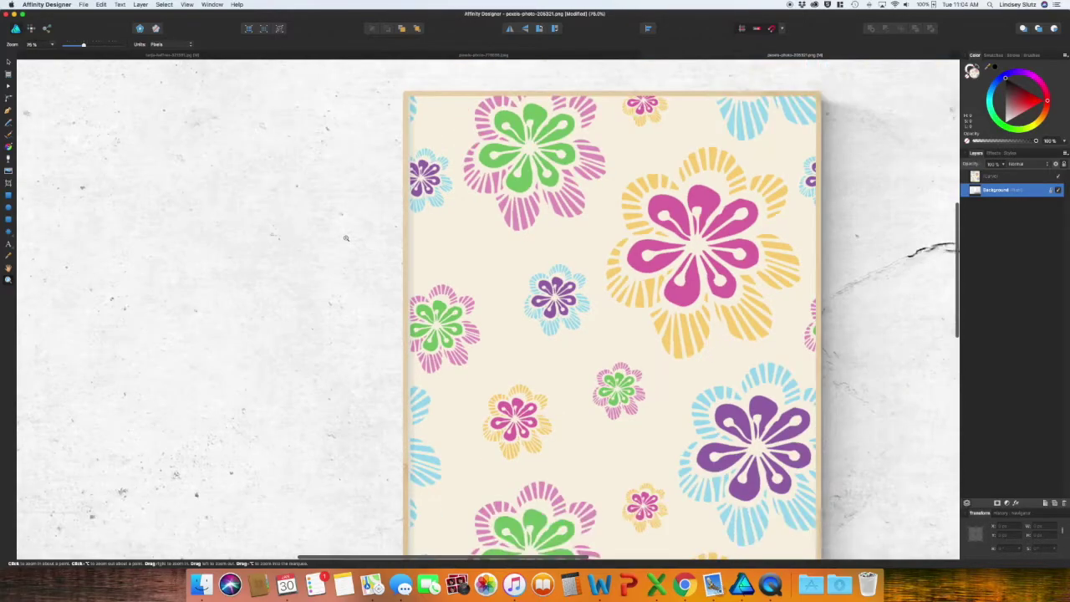
{"action": "left_click", "coordinate": [345, 239], "text": "alt"}
{"action": "left_click", "coordinate": [345, 239], "text": "alt"}
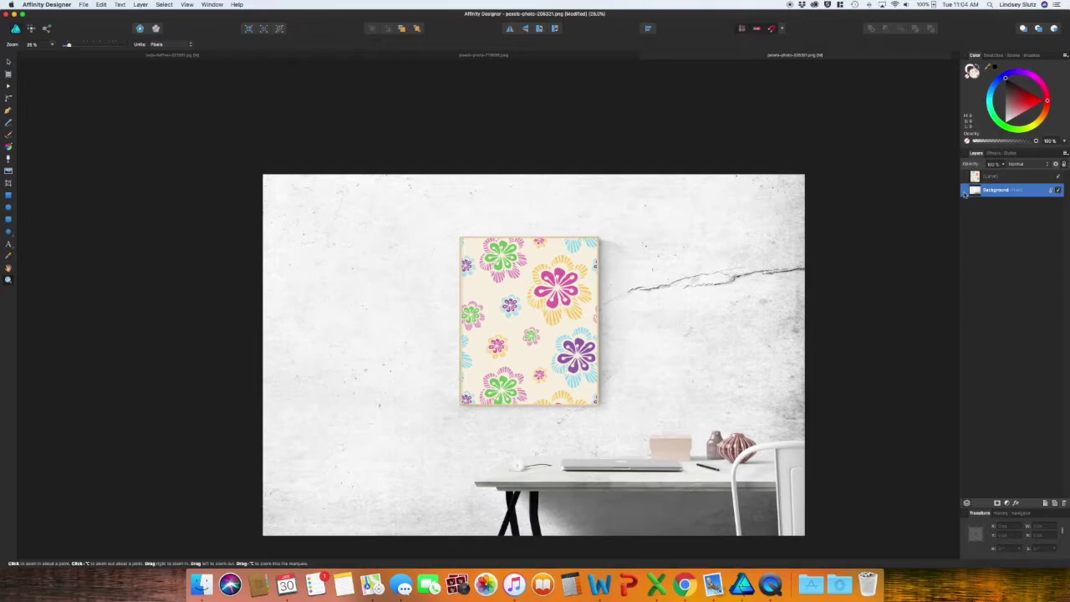
Try a slightly lower opacity on the pattern layer.
{"action": "left_click", "coordinate": [1001, 176]}
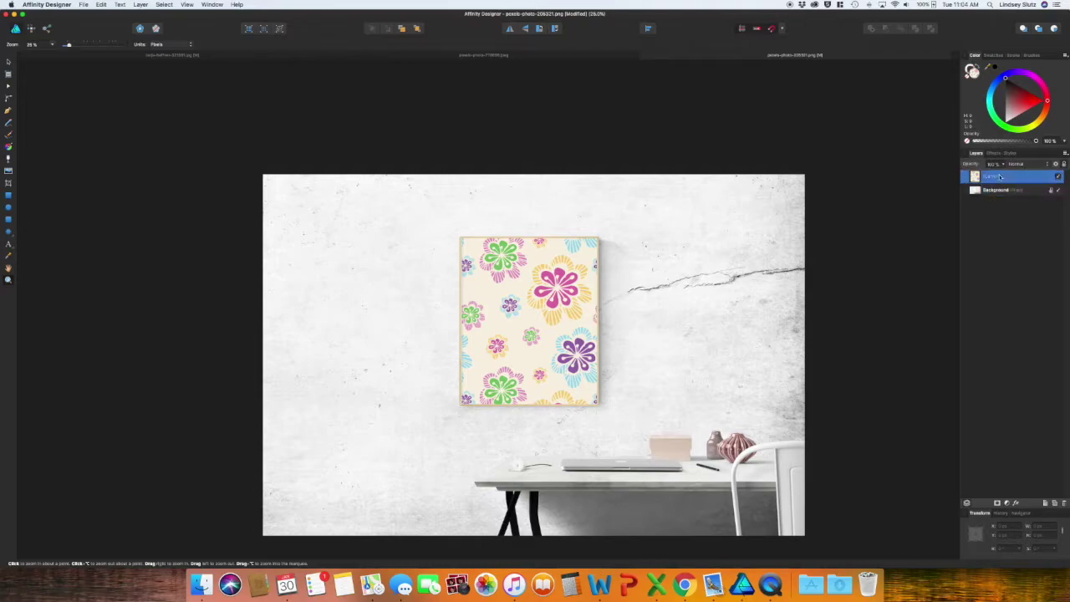
{"action": "left_click", "coordinate": [1003, 165]}
{"action": "left_click_drag", "start_coordinate": [1006, 174], "coordinate": [985, 180]}
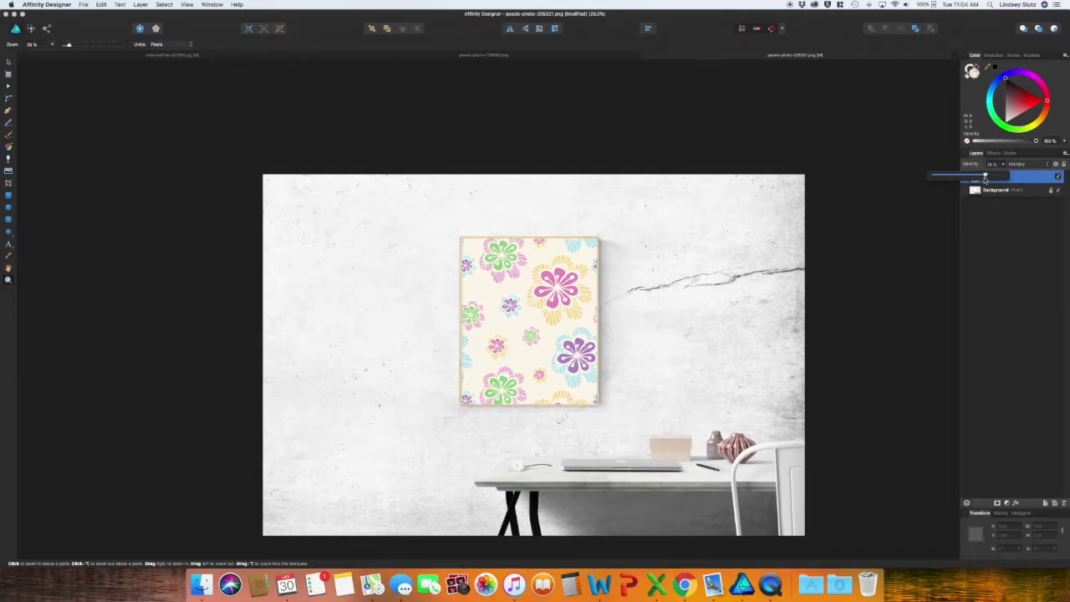
{"action": "left_click", "coordinate": [988, 201]}
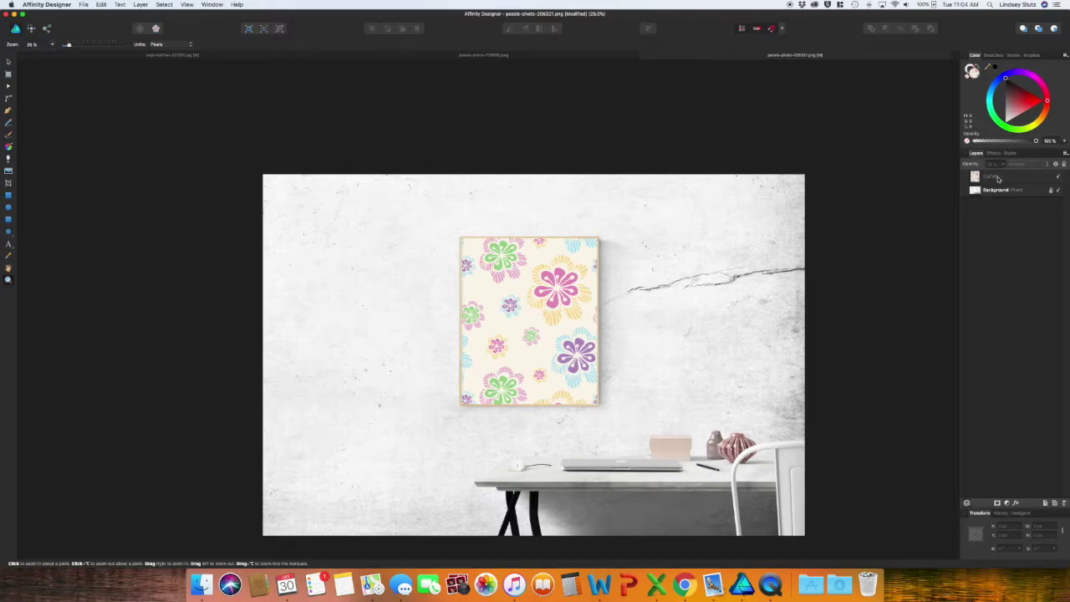
Undo repeatedly until the poster shape is solid black again.
{"action": "key", "text": "super+z"}
{"action": "key", "text": "super+z"}
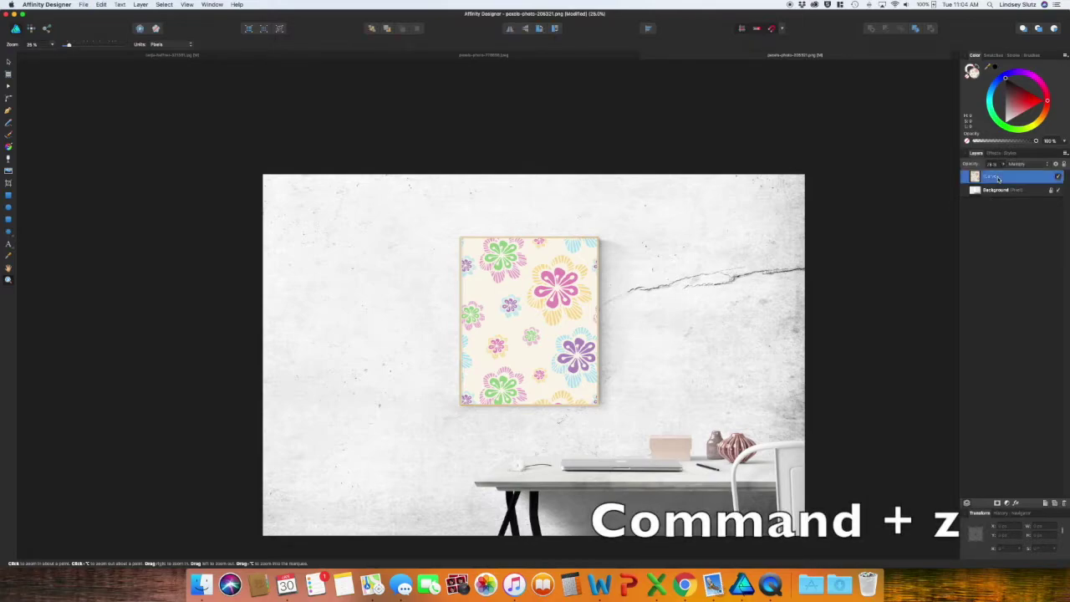
{"action": "key", "text": "super+z"}
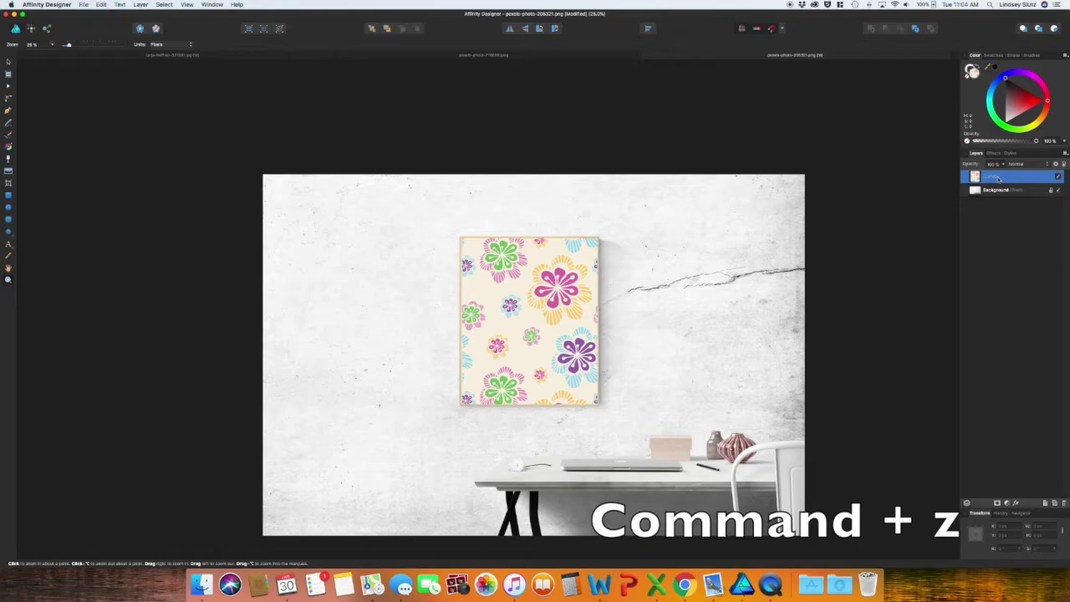
{"action": "key", "text": "super+z"}
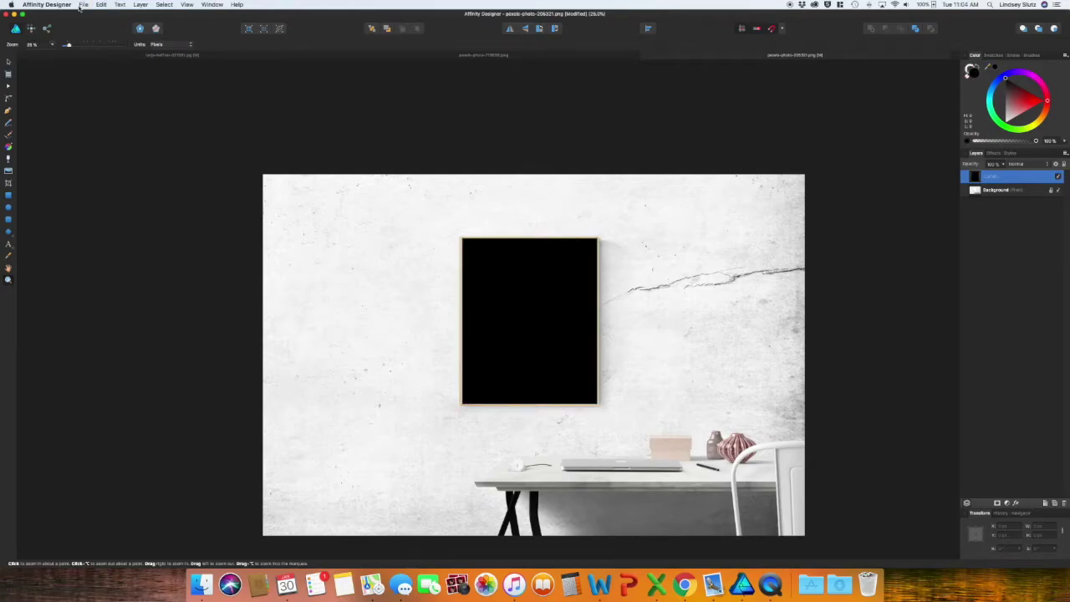
{"action": "left_click", "coordinate": [84, 5]}
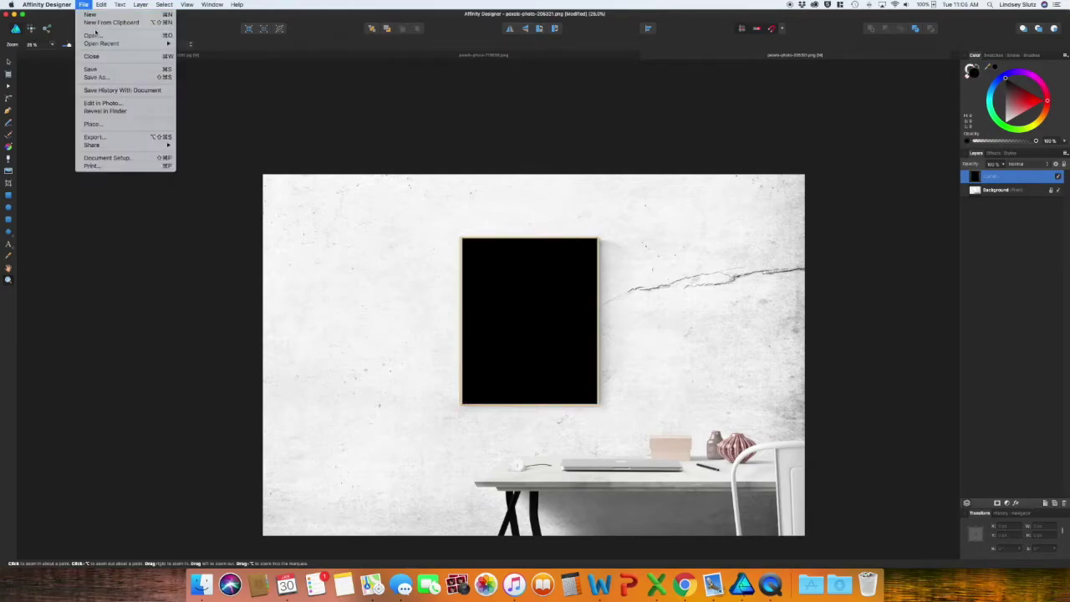
Open SpringAwakening.png from the Desktop.
{"action": "left_click", "coordinate": [93, 36]}
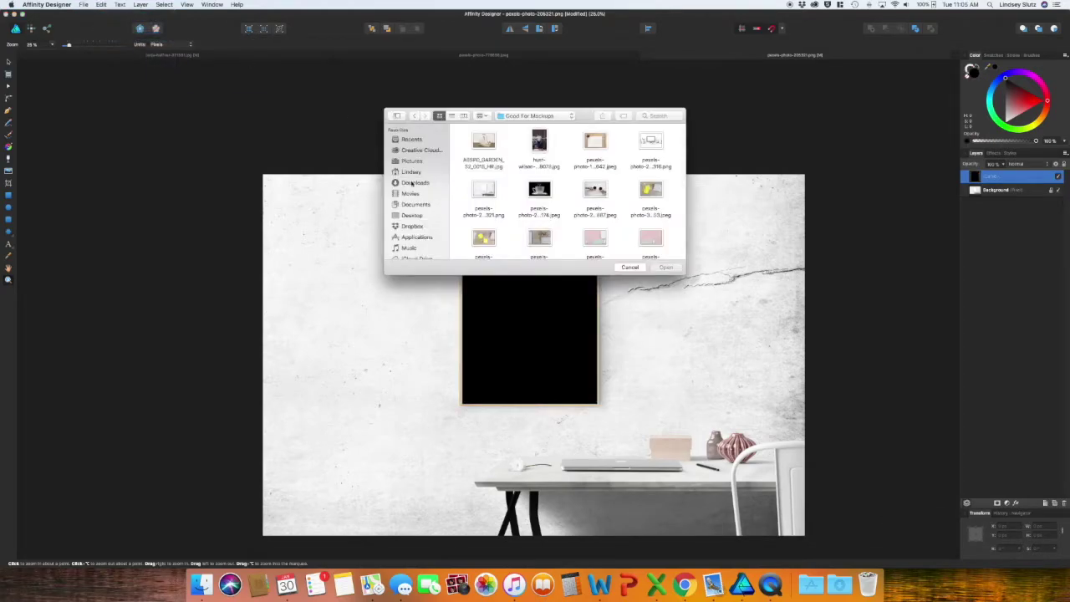
{"action": "left_click", "coordinate": [411, 214]}
{"action": "left_click", "coordinate": [487, 191]}
{"action": "left_click", "coordinate": [665, 267]}
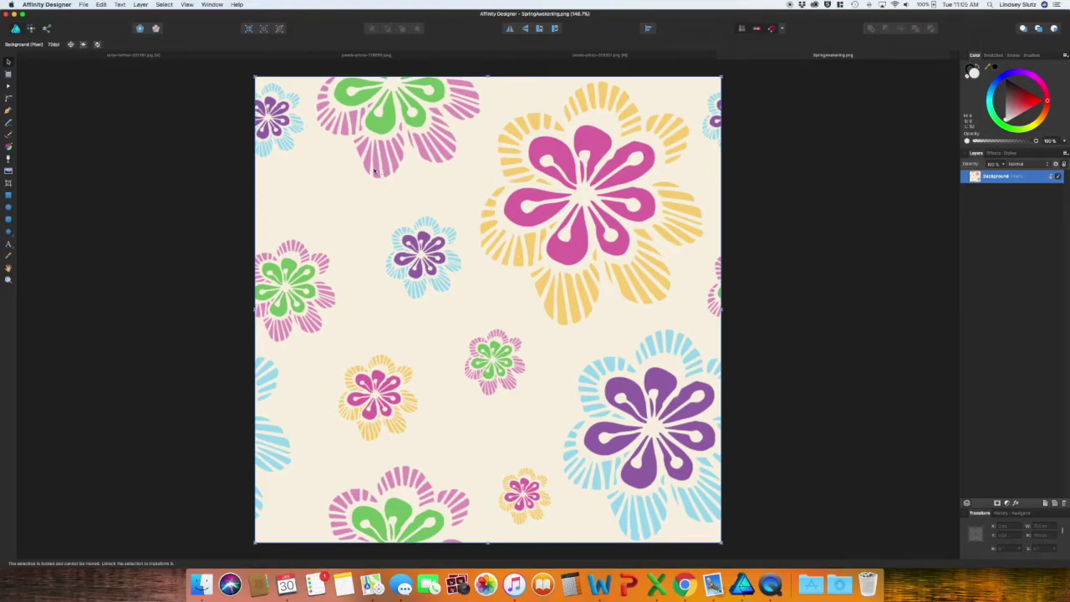
Copy the flower pattern and paste it into the poster mockup document.
{"action": "key", "text": "super+c"}
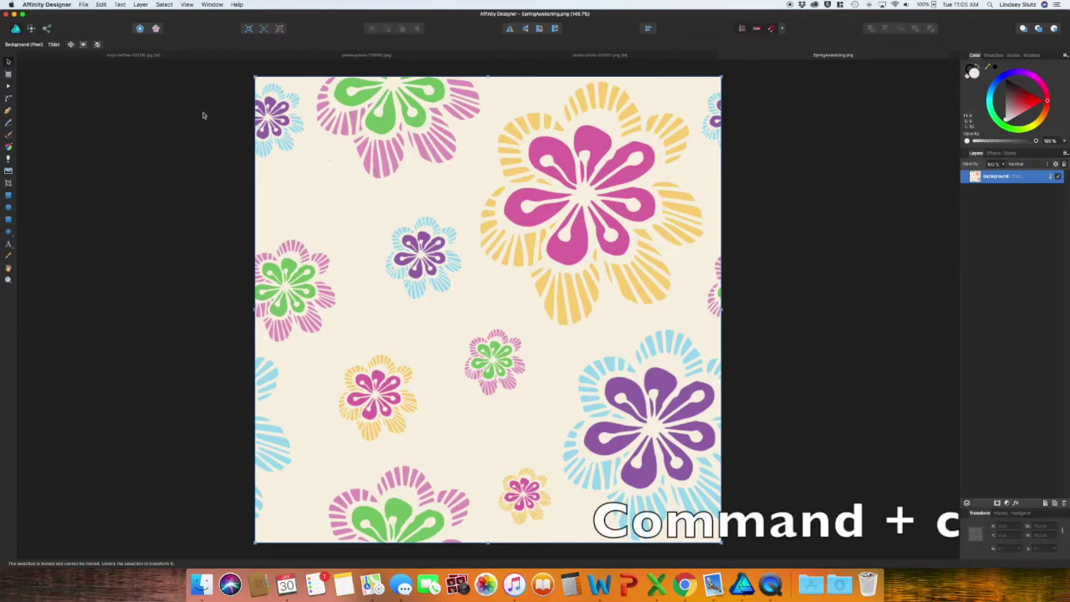
{"action": "left_click", "coordinate": [100, 4]}
{"action": "left_click", "coordinate": [109, 51]}
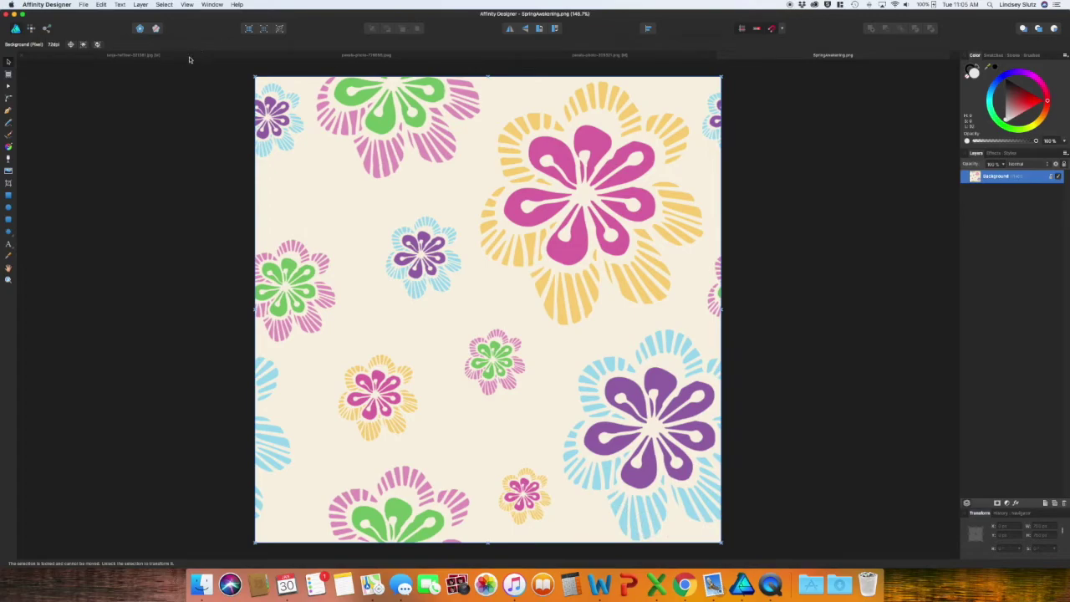
{"action": "left_click", "coordinate": [190, 59]}
{"action": "left_click", "coordinate": [581, 55]}
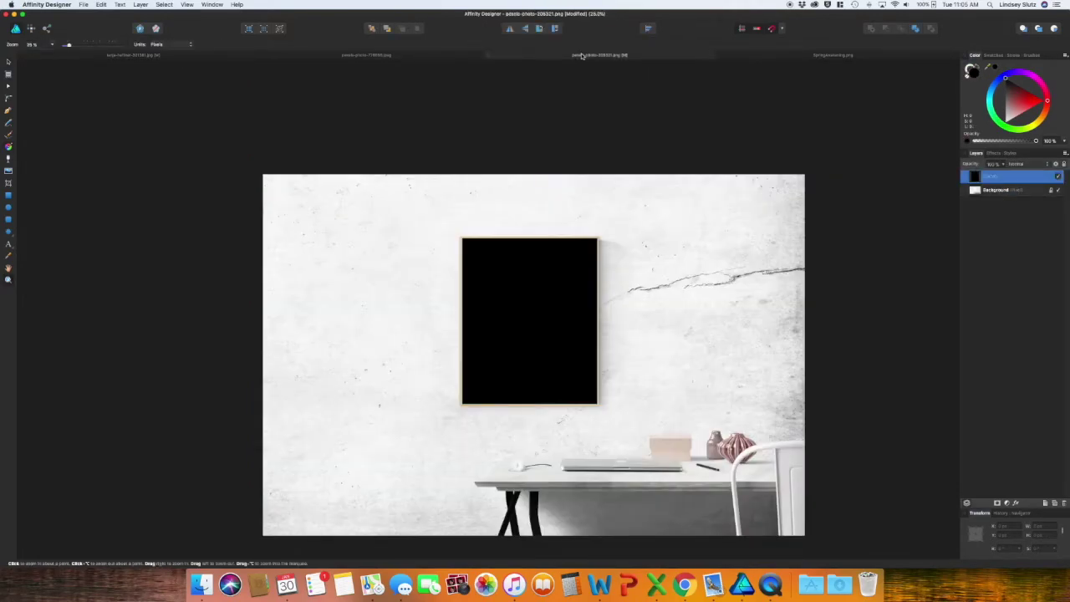
{"action": "key", "text": "super+v"}
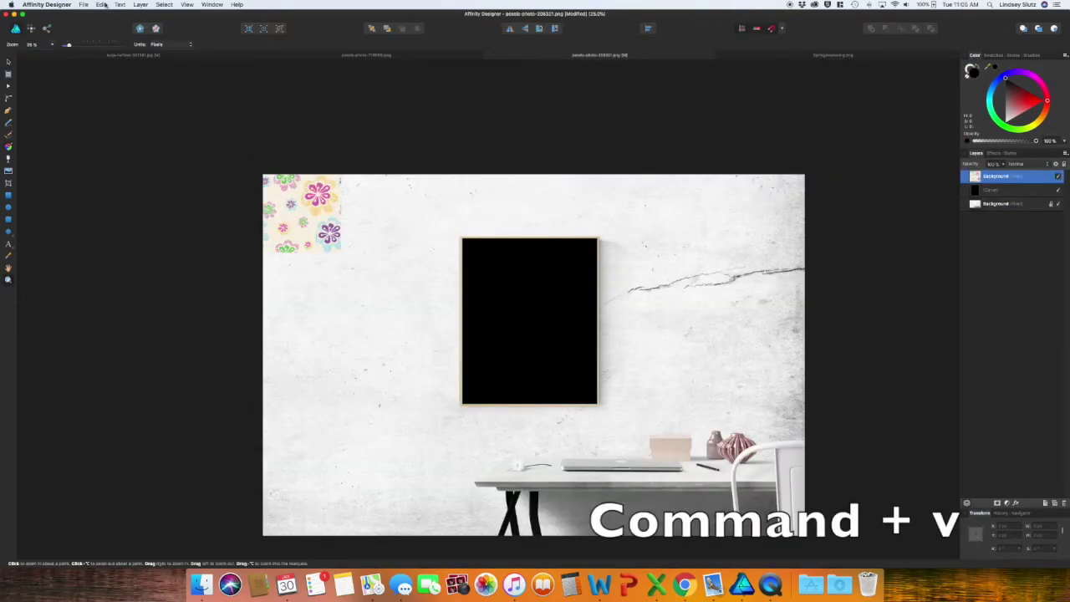
{"action": "left_click", "coordinate": [101, 4]}
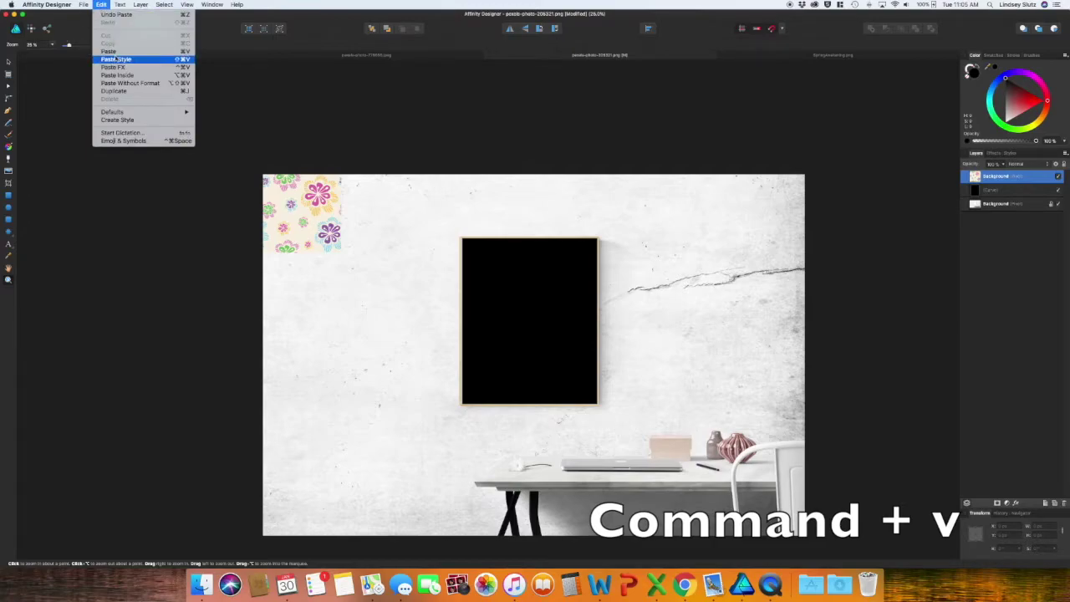
Move the pasted pattern over the frame, clip it into the Curve layer, set Multiply at about 84% opacity.
{"action": "left_click_drag", "start_coordinate": [343, 254], "coordinate": [642, 422]}
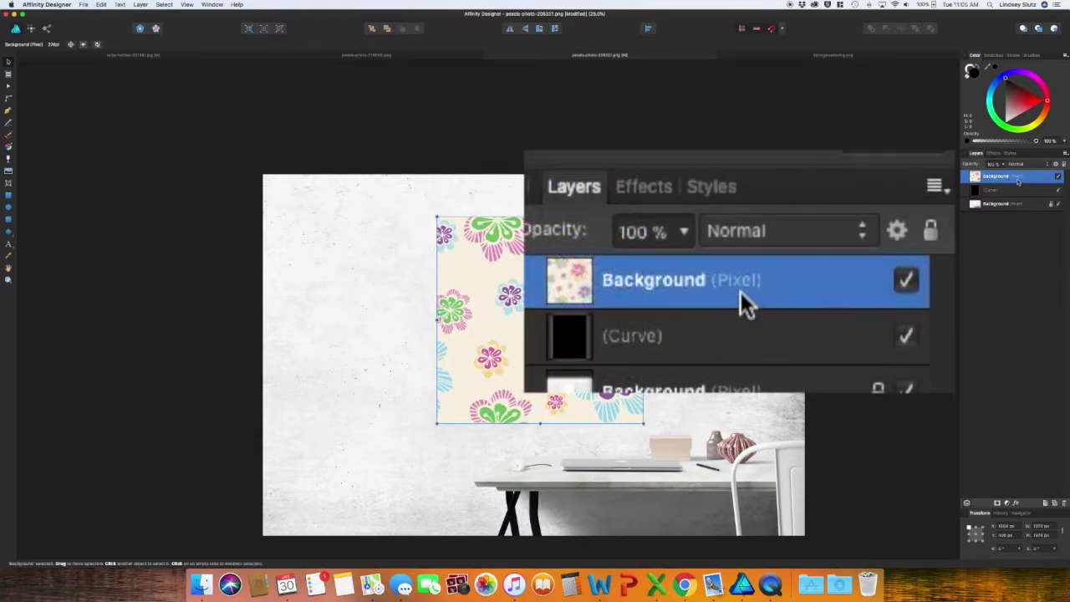
{"action": "left_click_drag", "start_coordinate": [1017, 178], "coordinate": [1013, 194]}
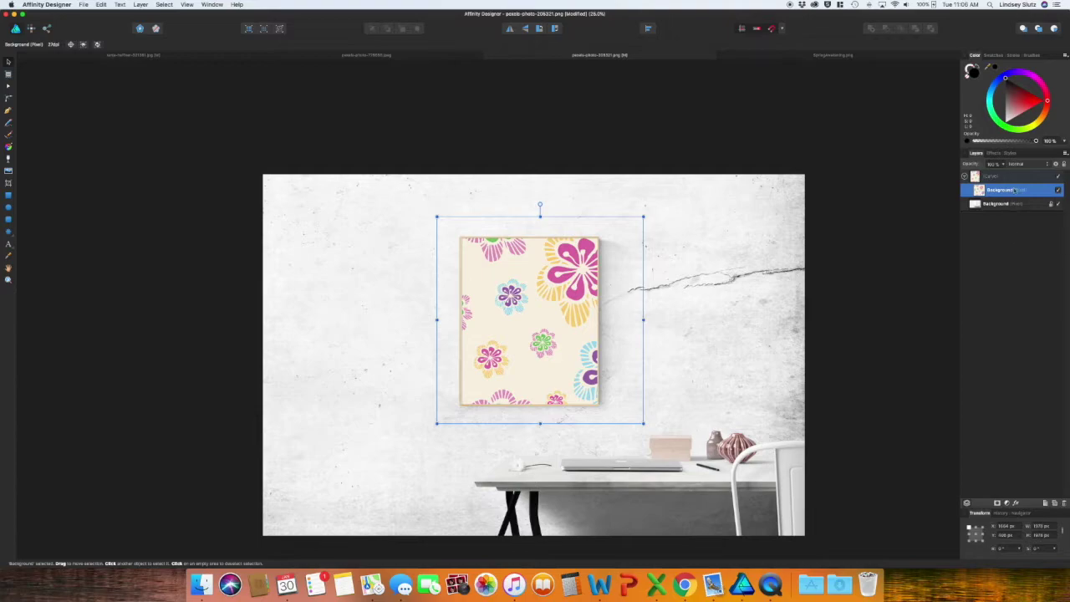
{"action": "left_click", "coordinate": [1003, 177]}
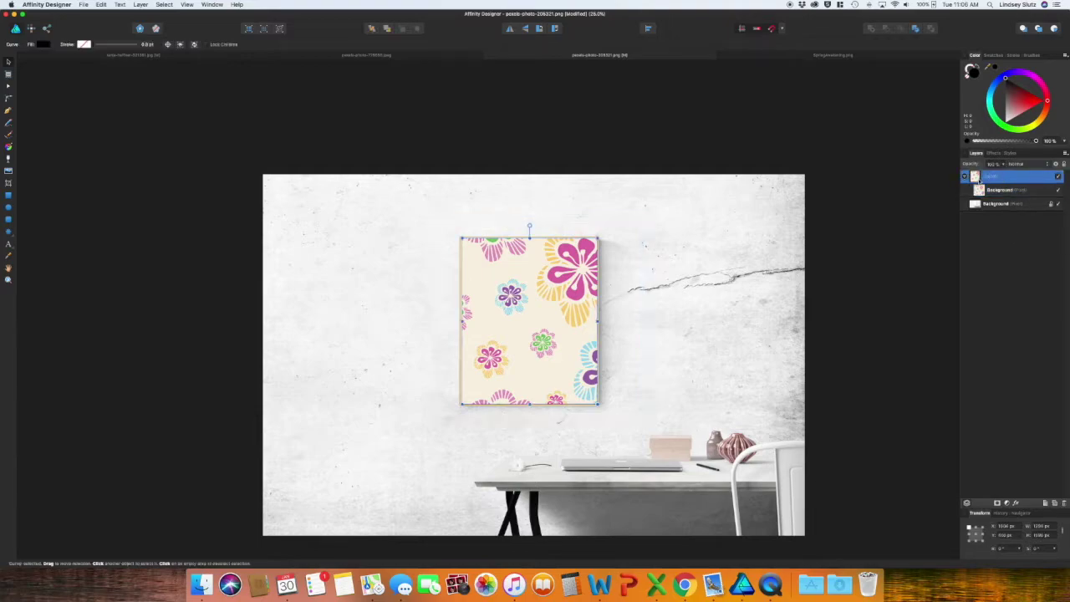
{"action": "left_click", "coordinate": [1017, 165]}
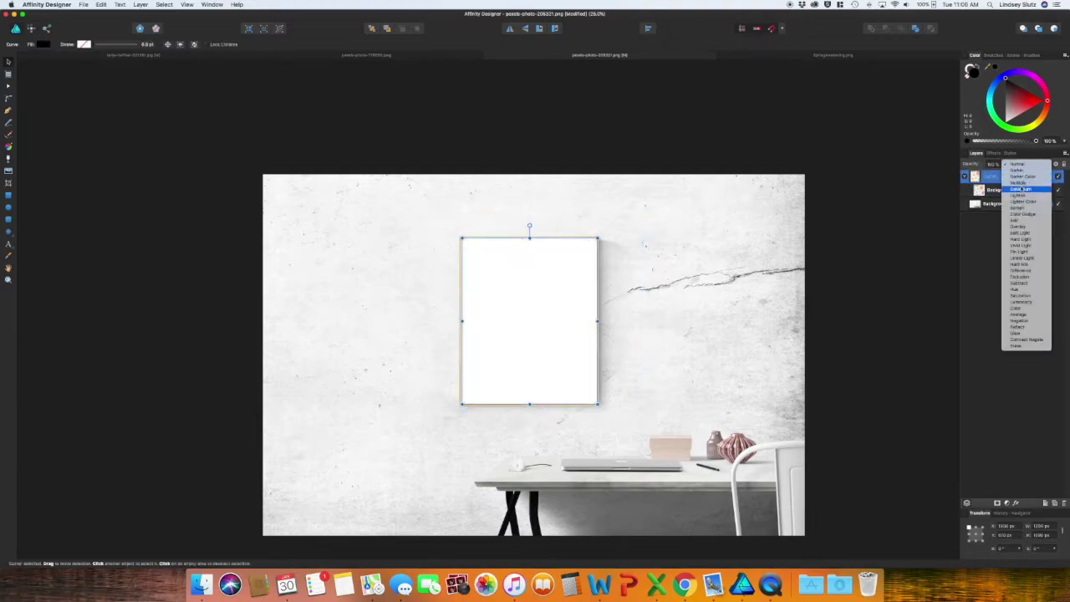
{"action": "left_click", "coordinate": [1019, 183]}
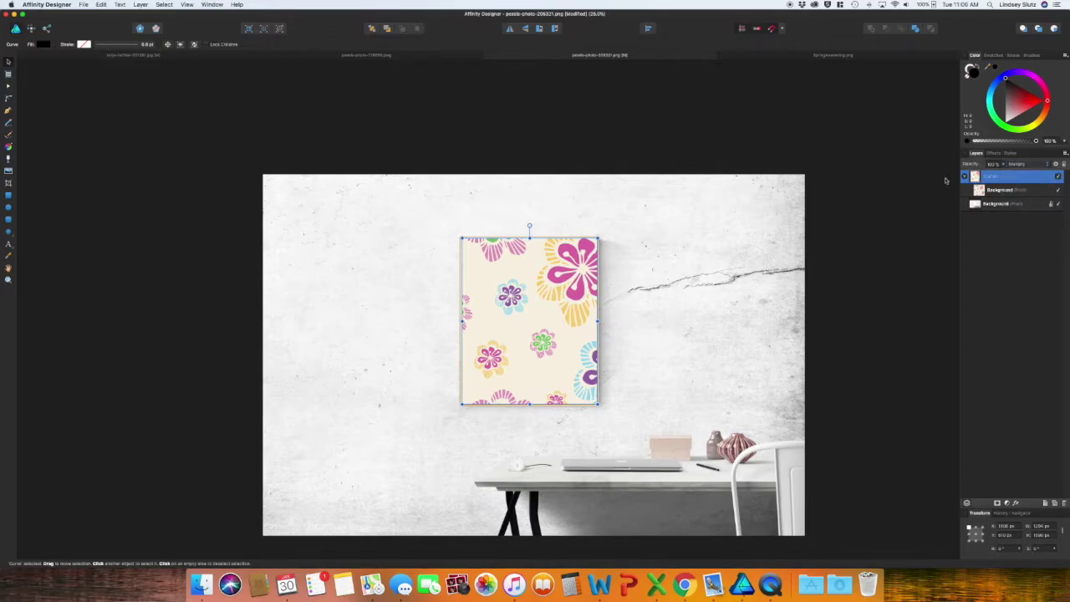
{"action": "left_click", "coordinate": [1003, 164]}
{"action": "left_click_drag", "start_coordinate": [1002, 174], "coordinate": [988, 175]}
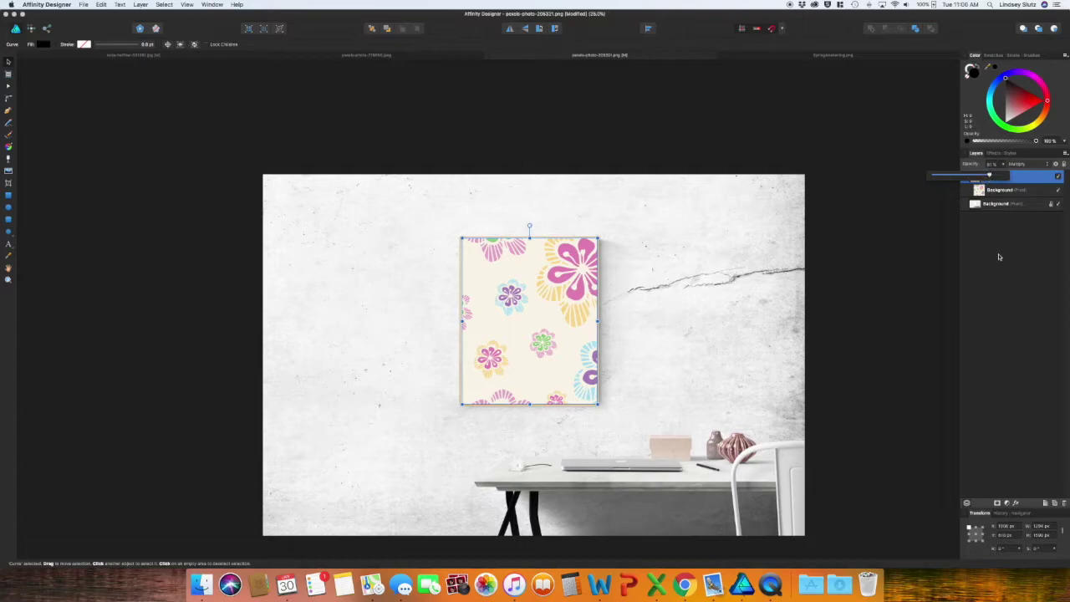
{"action": "left_click", "coordinate": [851, 317]}
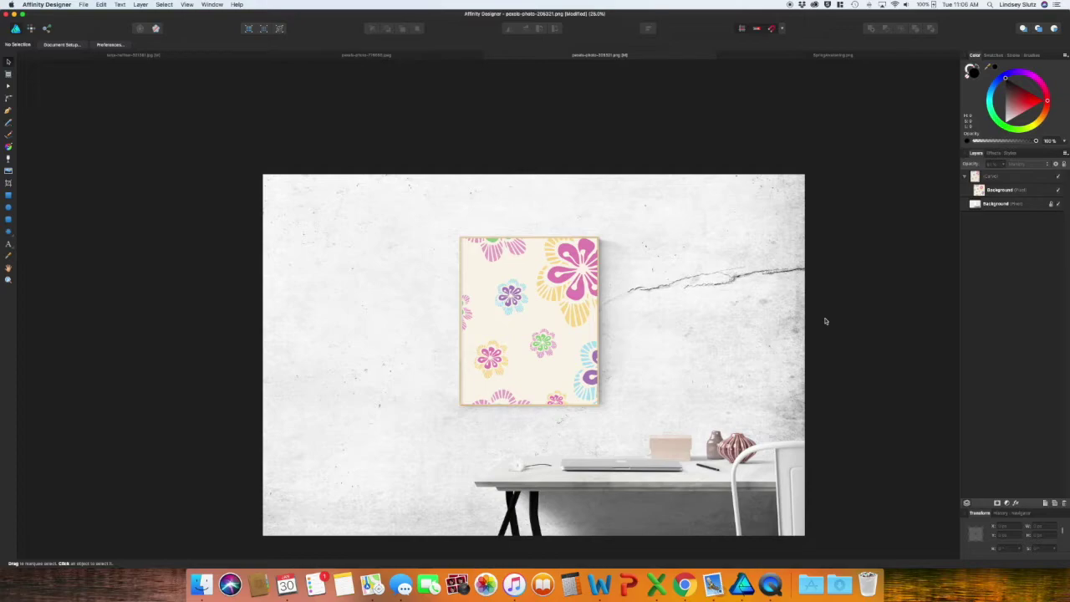
On the three-succulents photo at 100% zoom, start pen-tracing the middle pot's rim and left side.
{"action": "left_click", "coordinate": [314, 53]}
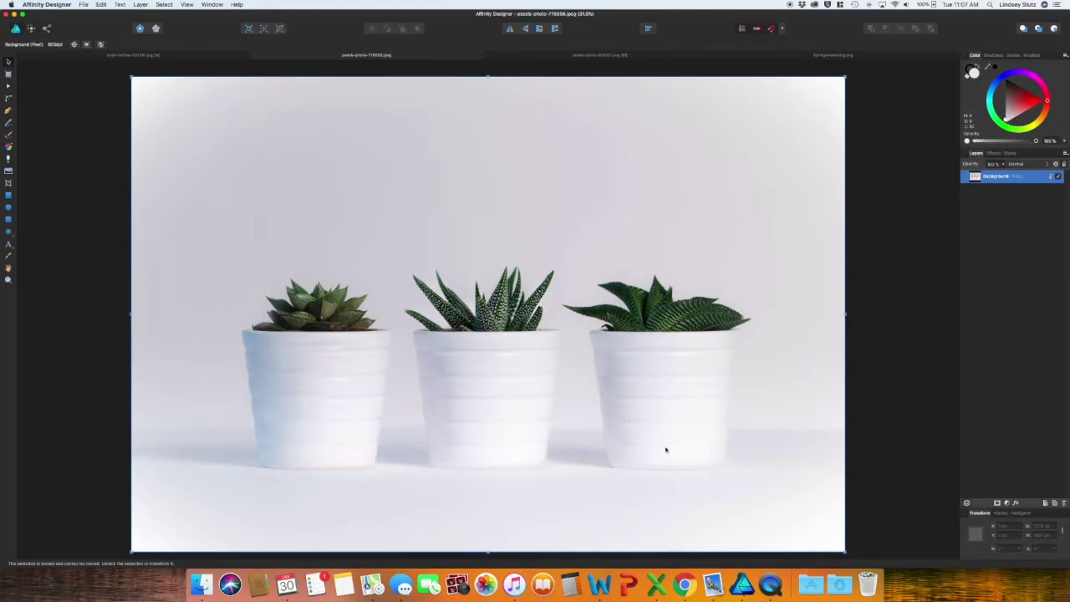
{"action": "key", "text": "super+1"}
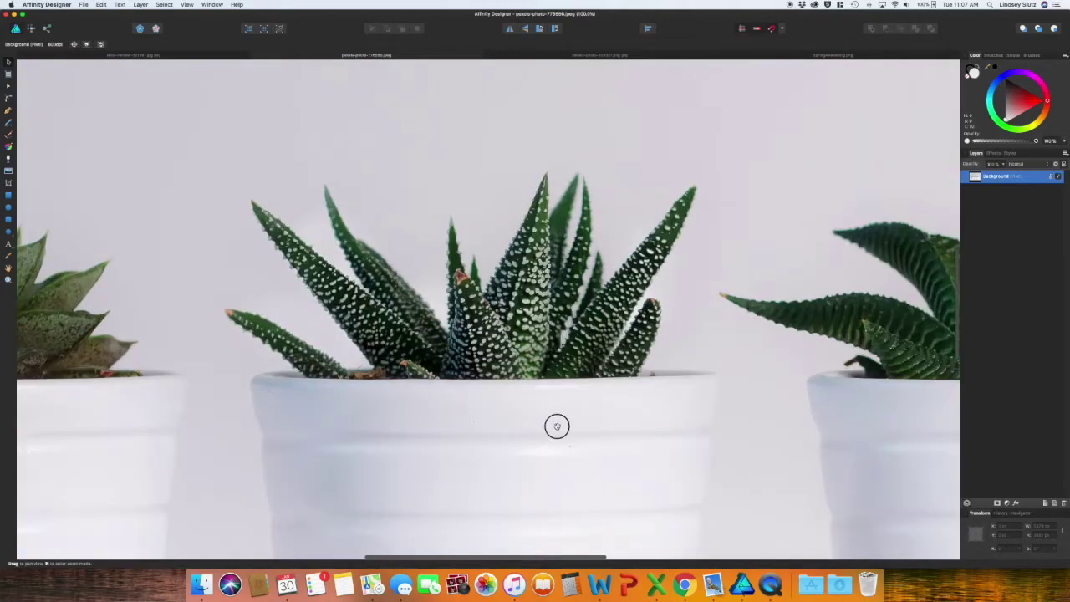
{"action": "key", "text": "p"}
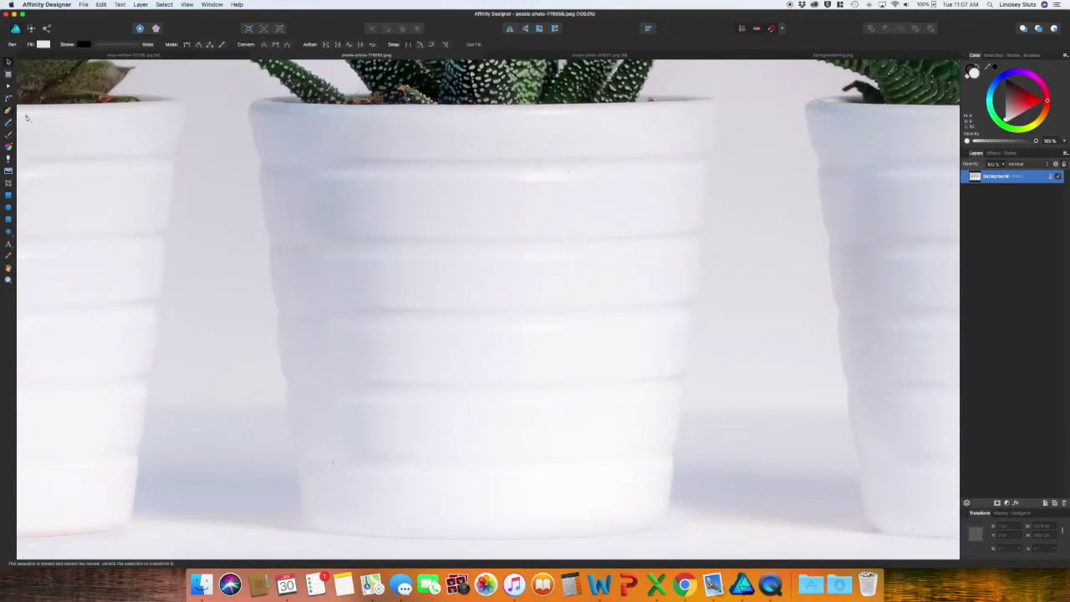
{"action": "left_click", "coordinate": [305, 102]}
{"action": "left_click", "coordinate": [250, 104]}
{"action": "left_click", "coordinate": [256, 152]}
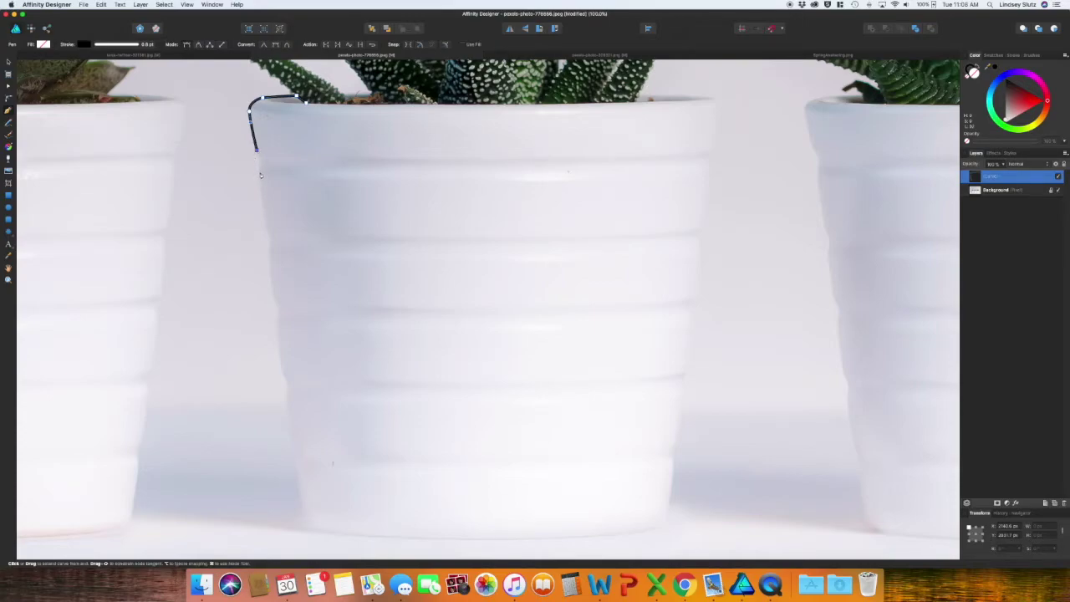
{"action": "left_click_drag", "start_coordinate": [260, 174], "coordinate": [253, 185]}
{"action": "left_click_drag", "start_coordinate": [253, 185], "coordinate": [252, 185]}
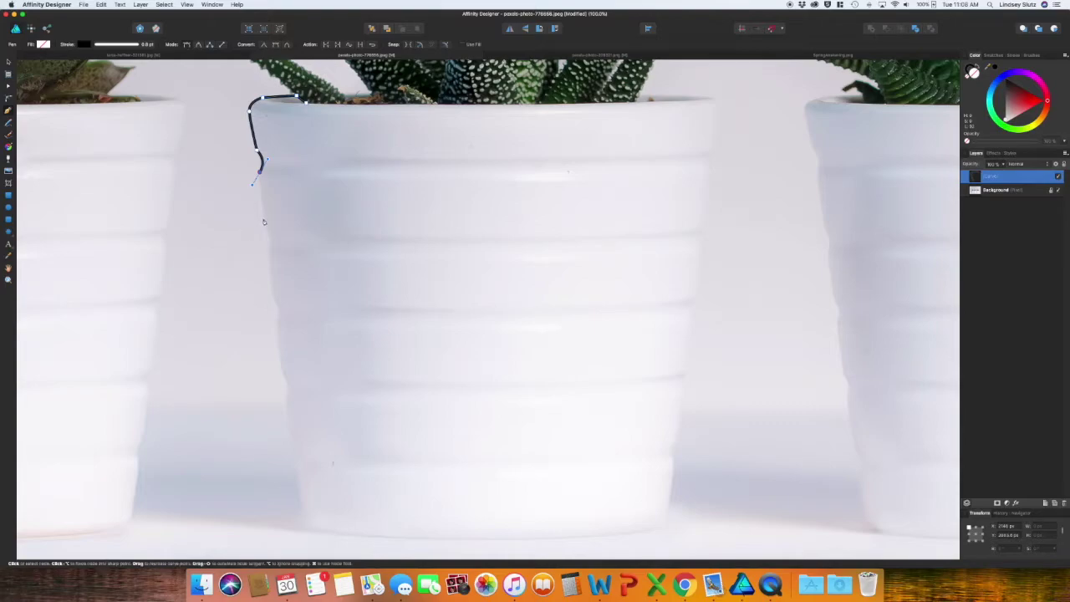
{"action": "left_click", "coordinate": [264, 221]}
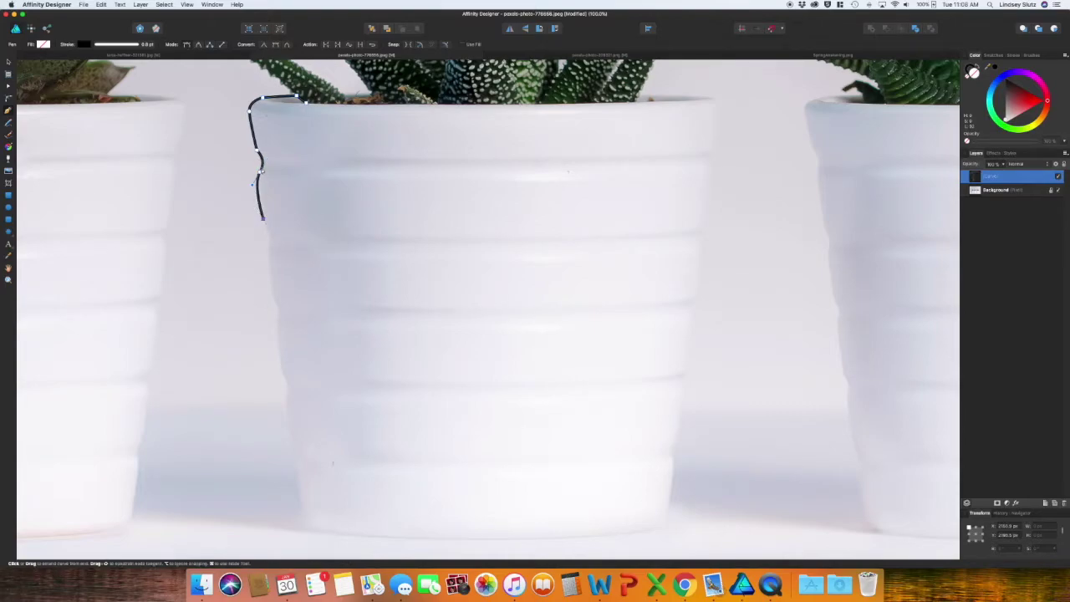
Undo a misplaced node and continue the outline down the pot's ridged left edge.
{"action": "key", "text": "super+z"}
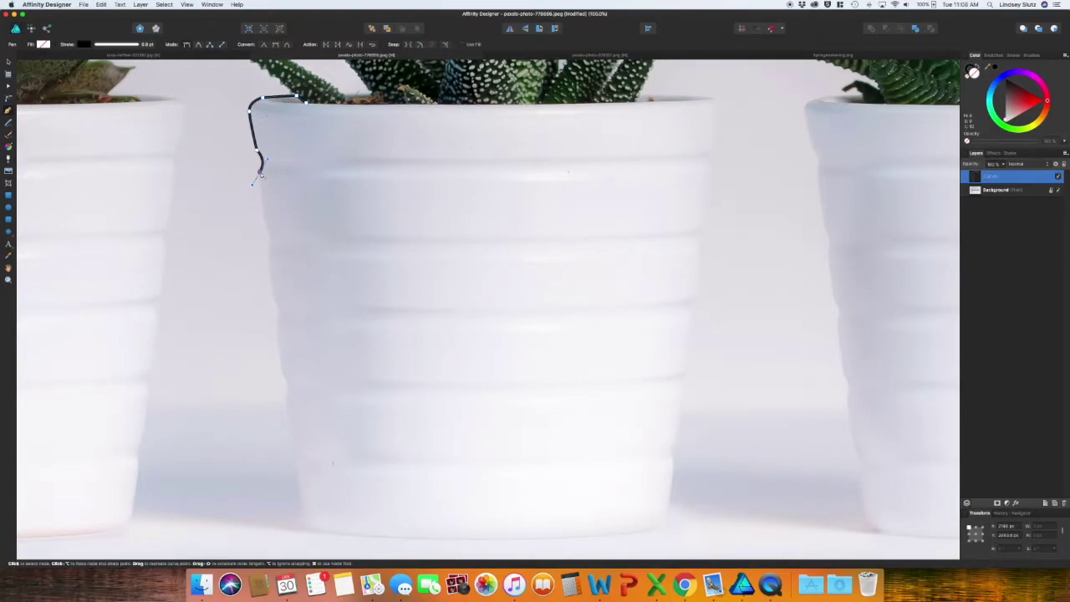
{"action": "left_click", "coordinate": [259, 172]}
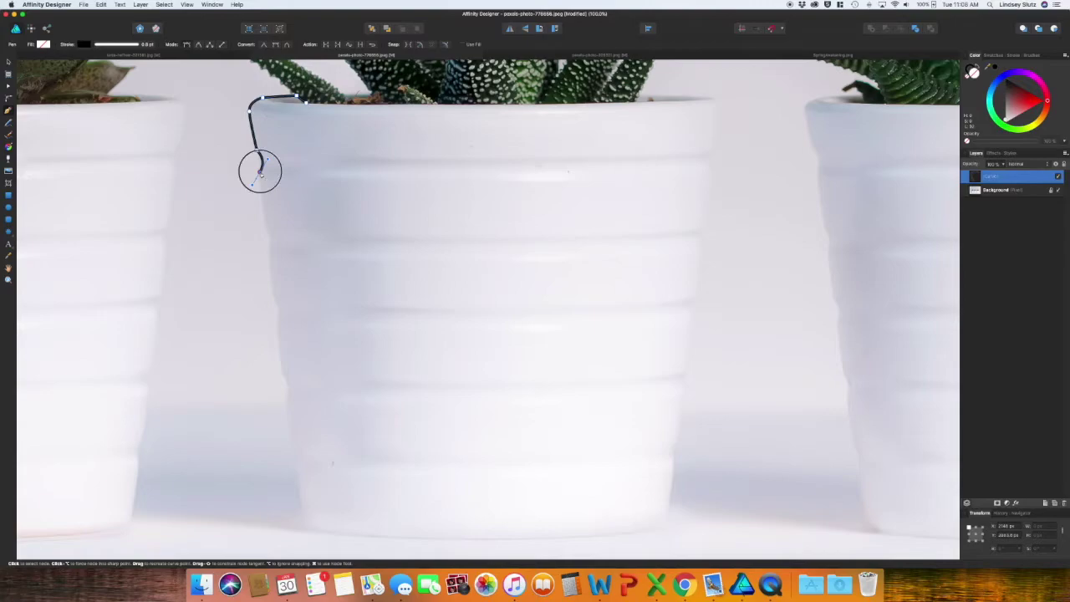
{"action": "left_click", "coordinate": [267, 227]}
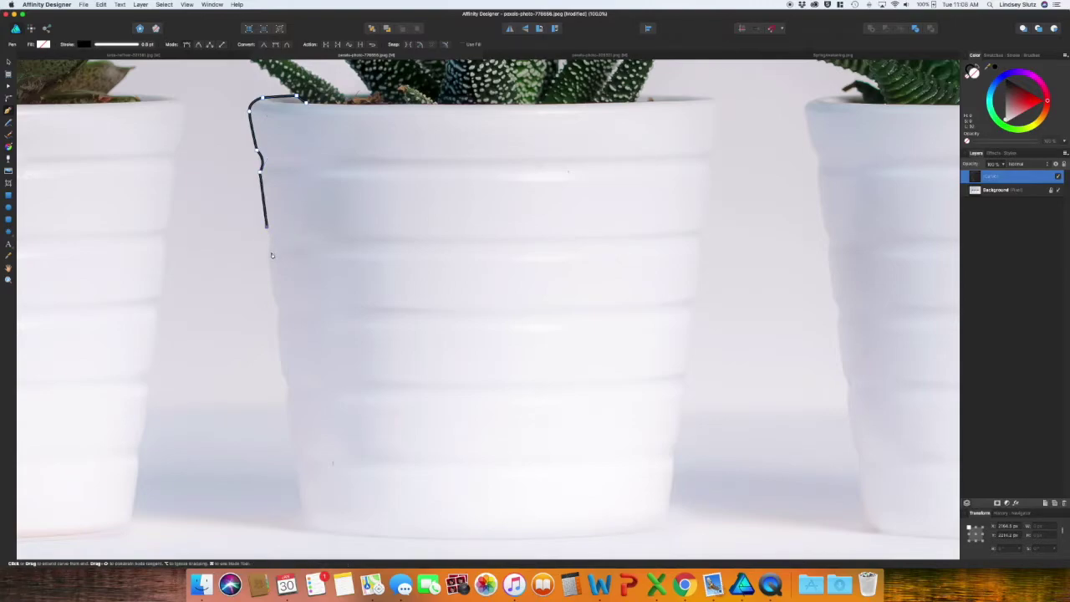
{"action": "mouse_move", "coordinate": [270, 246]}
{"action": "left_mouse_down"}
{"action": "mouse_move", "coordinate": [260, 262]}
{"action": "mouse_move", "coordinate": [268, 250]}
{"action": "left_mouse_up"}
{"action": "left_click", "coordinate": [274, 295]}
{"action": "left_click_drag", "start_coordinate": [277, 324], "coordinate": [269, 337]}
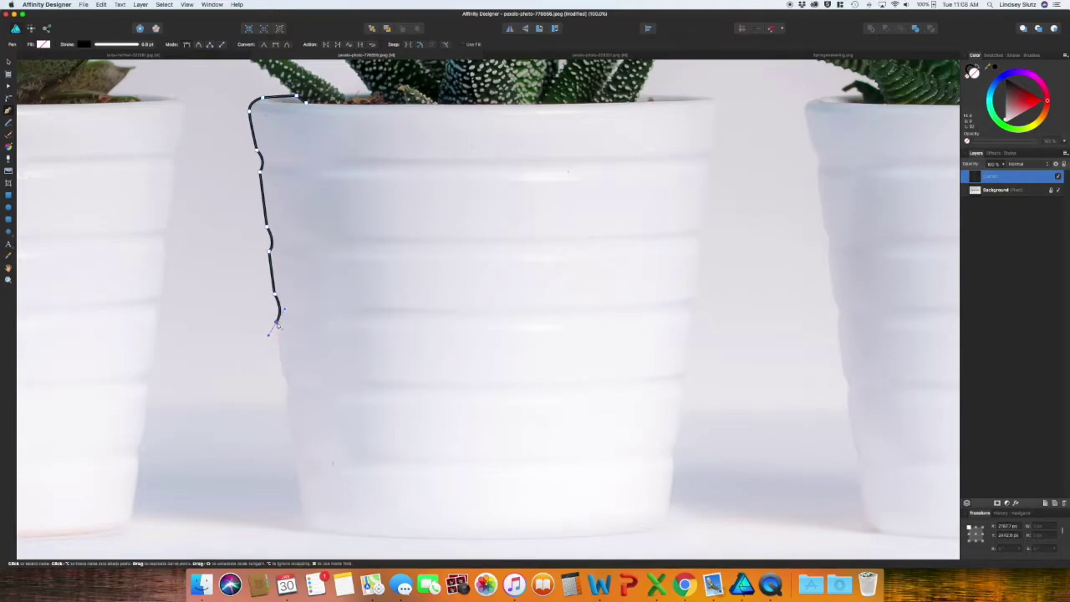
{"action": "left_click", "coordinate": [283, 371]}
{"action": "mouse_move", "coordinate": [287, 401]}
{"action": "left_mouse_down"}
{"action": "mouse_move", "coordinate": [280, 396]}
{"action": "mouse_move", "coordinate": [279, 413]}
{"action": "left_mouse_up"}
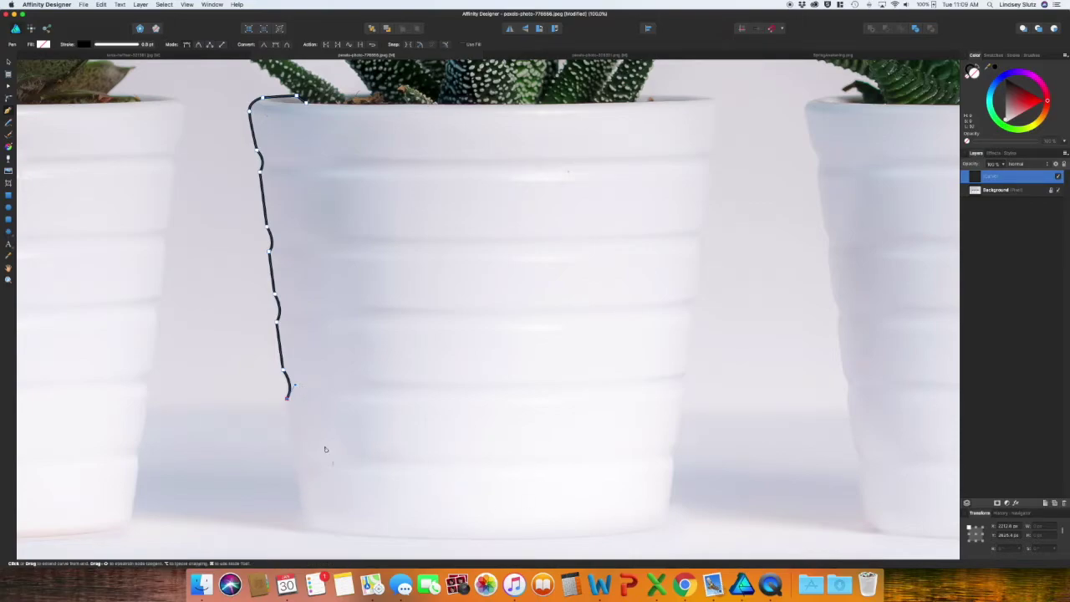
{"action": "left_click", "coordinate": [310, 527]}
Trace the pot's base and right side, close the path, and fill it solid black.
{"action": "left_click_drag", "start_coordinate": [599, 533], "coordinate": [627, 530]}
{"action": "left_click", "coordinate": [666, 525]}
{"action": "left_click", "coordinate": [674, 441]}
{"action": "left_click", "coordinate": [683, 381]}
{"action": "left_click", "coordinate": [693, 303]}
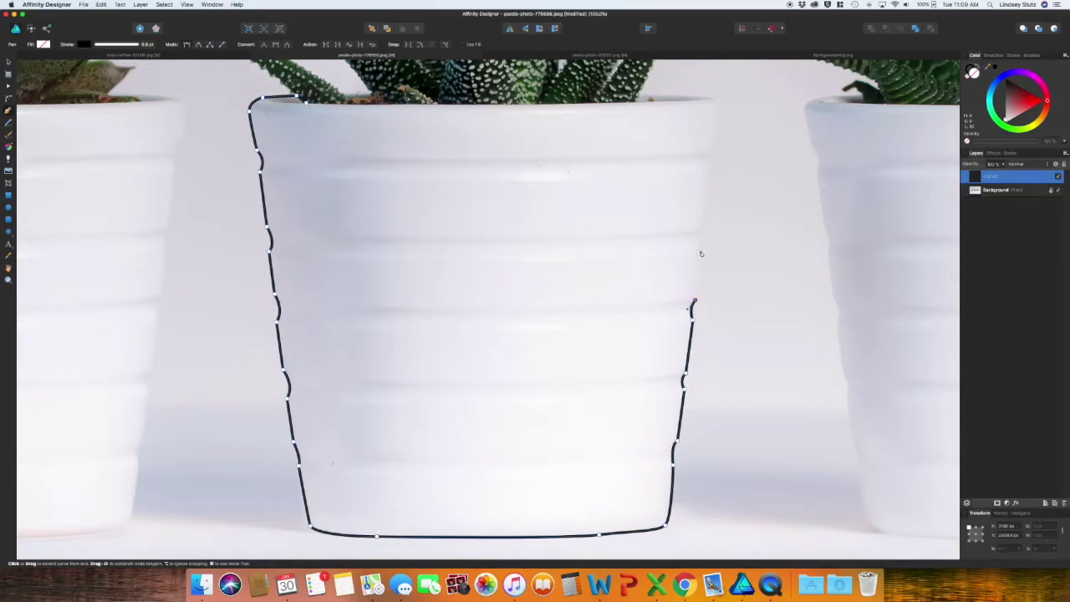
{"action": "left_click", "coordinate": [699, 249]}
{"action": "left_click", "coordinate": [710, 170]}
{"action": "left_click", "coordinate": [717, 98]}
{"action": "left_click_drag", "start_coordinate": [642, 97], "coordinate": [643, 99]}
{"action": "left_click", "coordinate": [261, 99]}
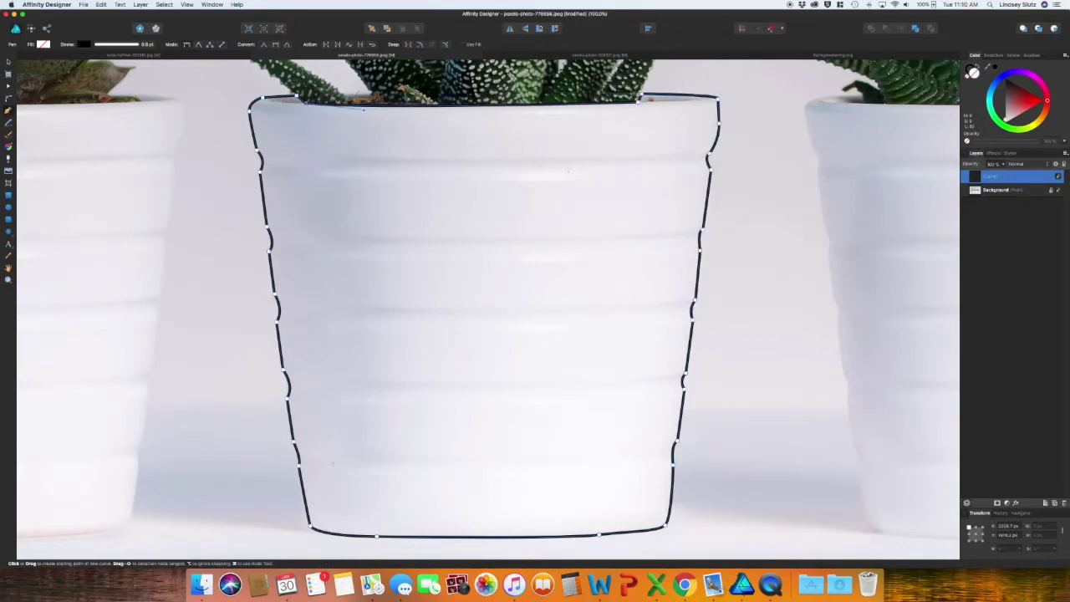
{"action": "left_click", "coordinate": [979, 69]}
{"action": "left_click", "coordinate": [979, 66]}
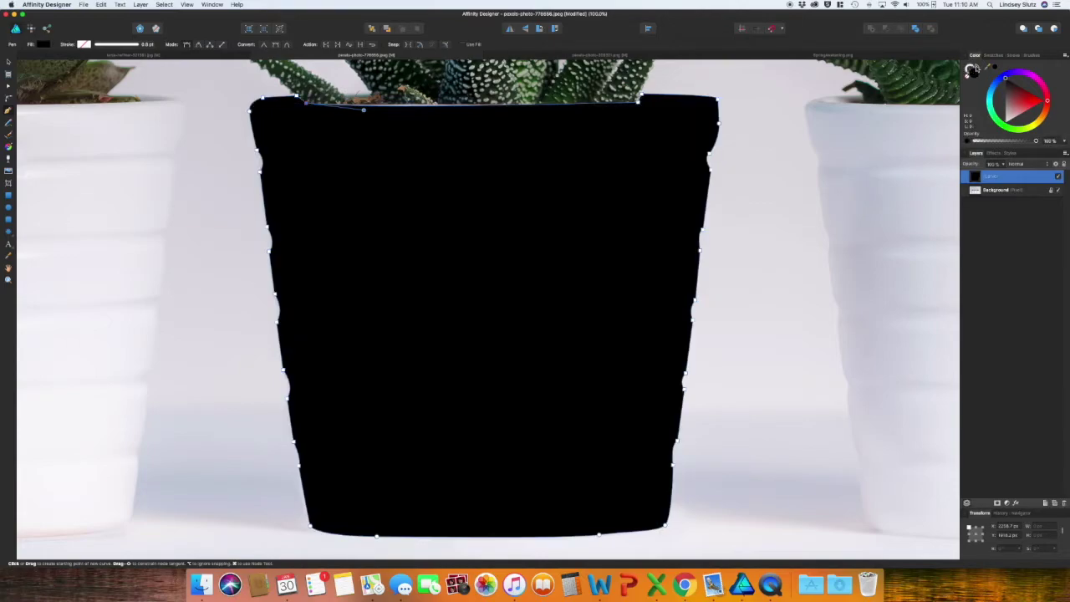
Apply the green floral image as a Bitmap fill on the middle pot.
{"action": "key", "text": "super+0"}
{"action": "left_click", "coordinate": [10, 148]}
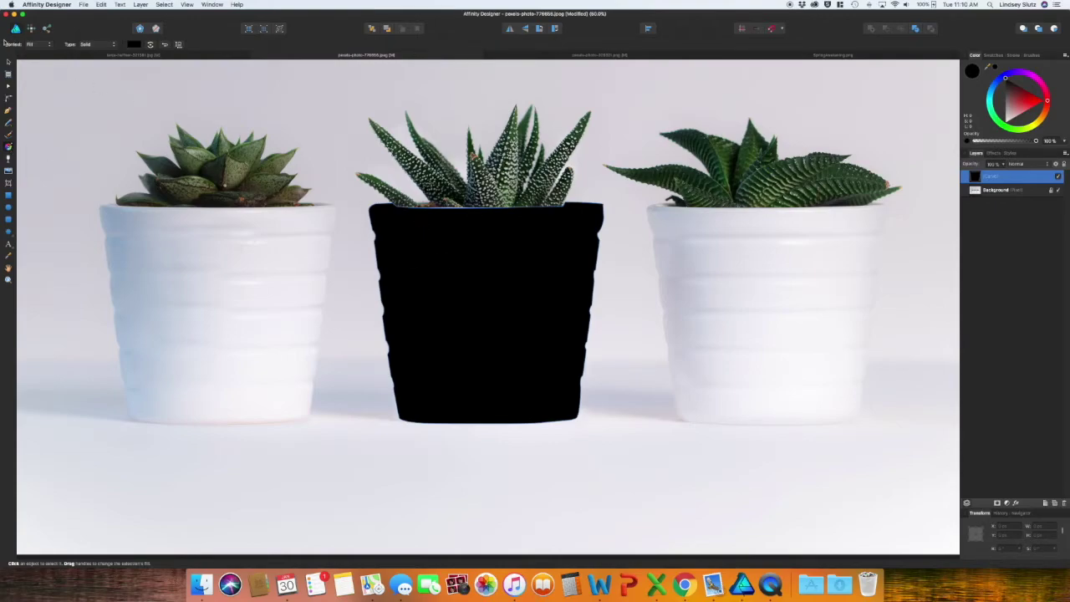
{"action": "left_click", "coordinate": [96, 45]}
{"action": "left_click", "coordinate": [100, 81]}
{"action": "double_click", "coordinate": [652, 77]}
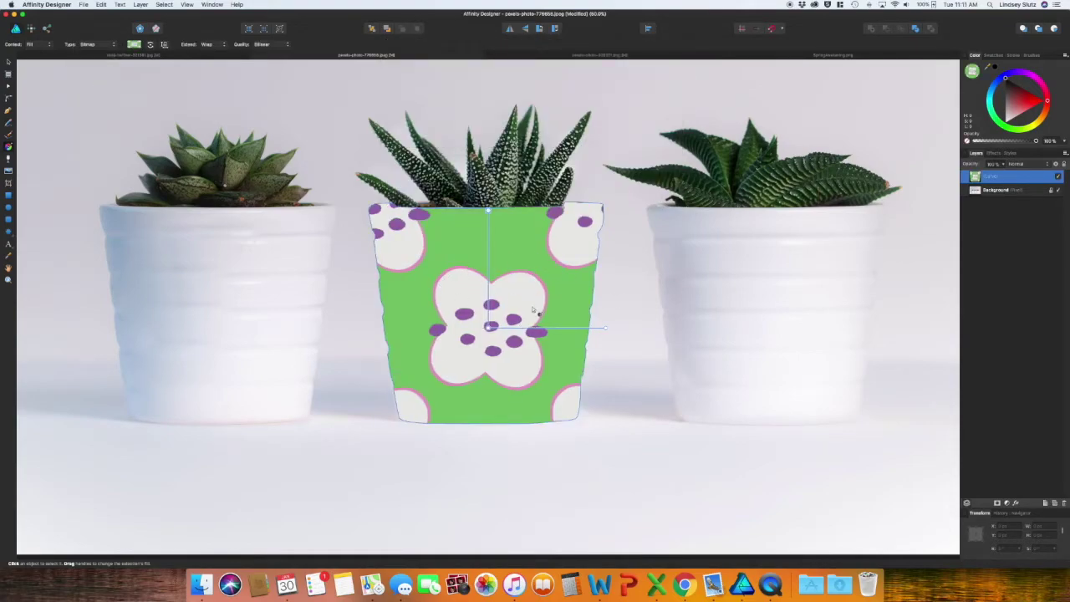
Enlarge and reposition the floral tiles on the pot.
{"action": "left_click", "coordinate": [548, 259]}
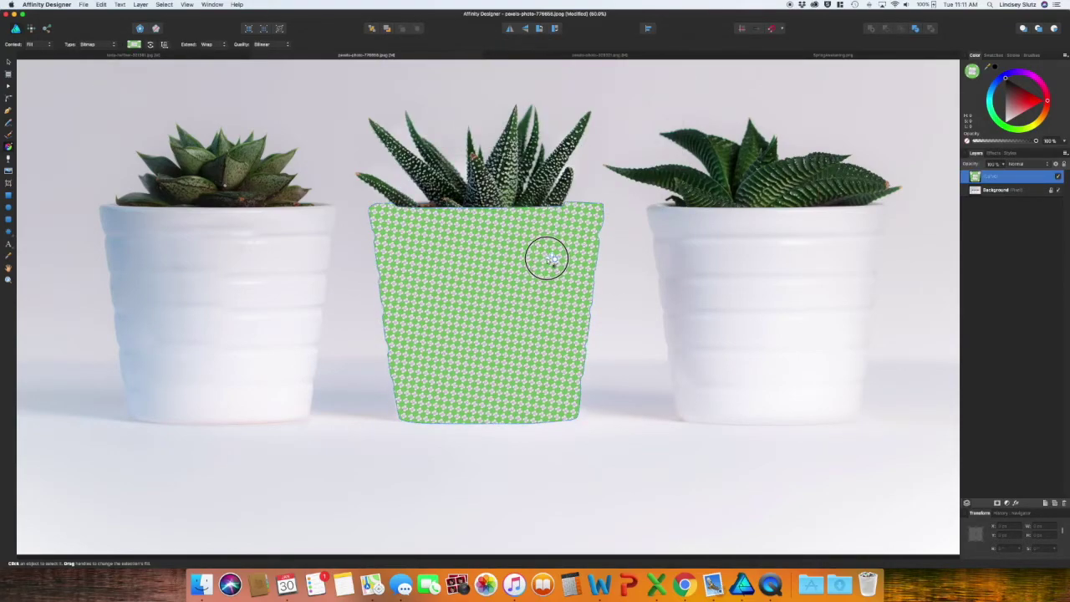
{"action": "left_click_drag", "start_coordinate": [547, 260], "coordinate": [498, 256]}
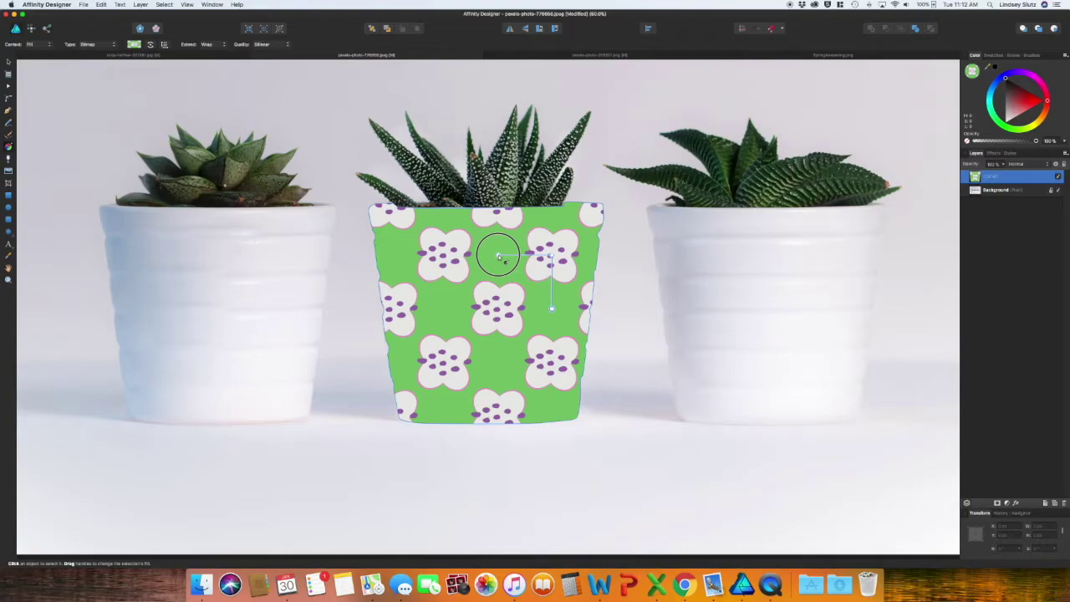
{"action": "left_click_drag", "start_coordinate": [498, 257], "coordinate": [491, 255]}
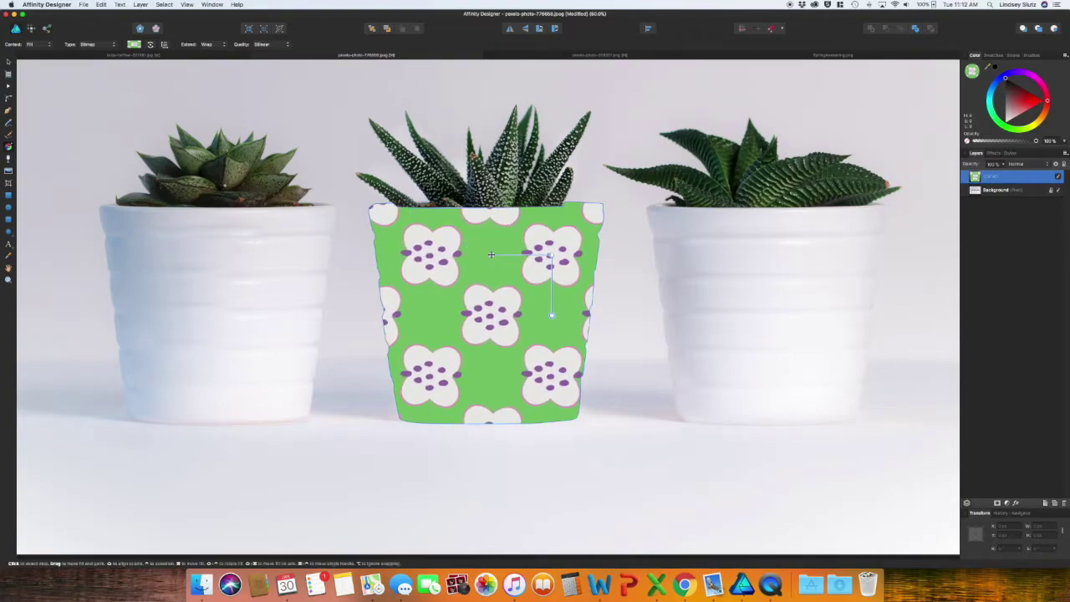
Set the pot's pattern layer to Multiply with lowered opacity.
{"action": "left_click", "coordinate": [1035, 165]}
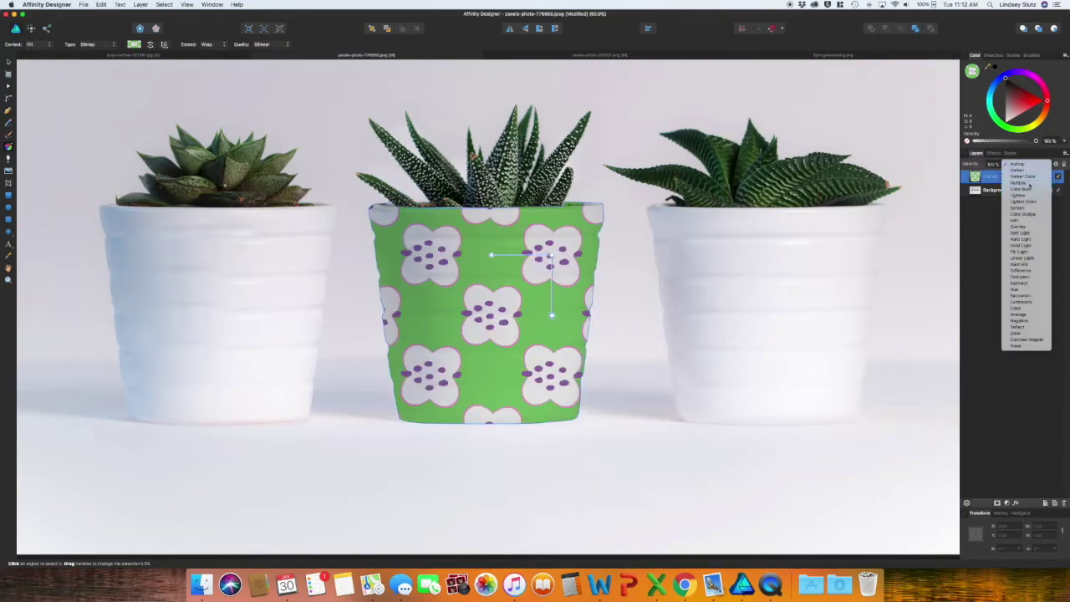
{"action": "left_click", "coordinate": [1020, 183]}
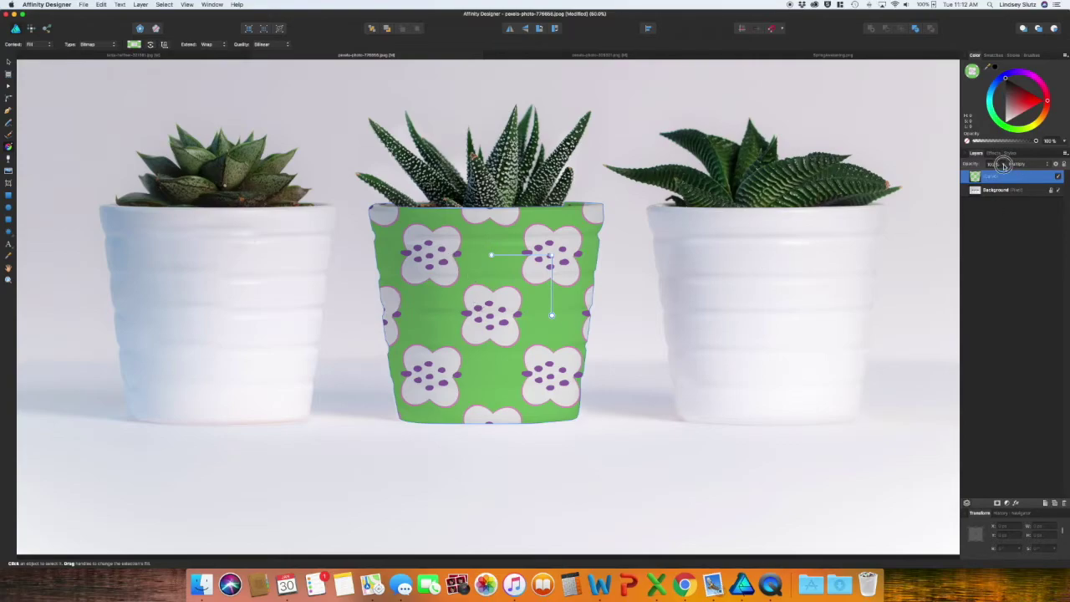
{"action": "left_click_drag", "start_coordinate": [1001, 165], "coordinate": [979, 174]}
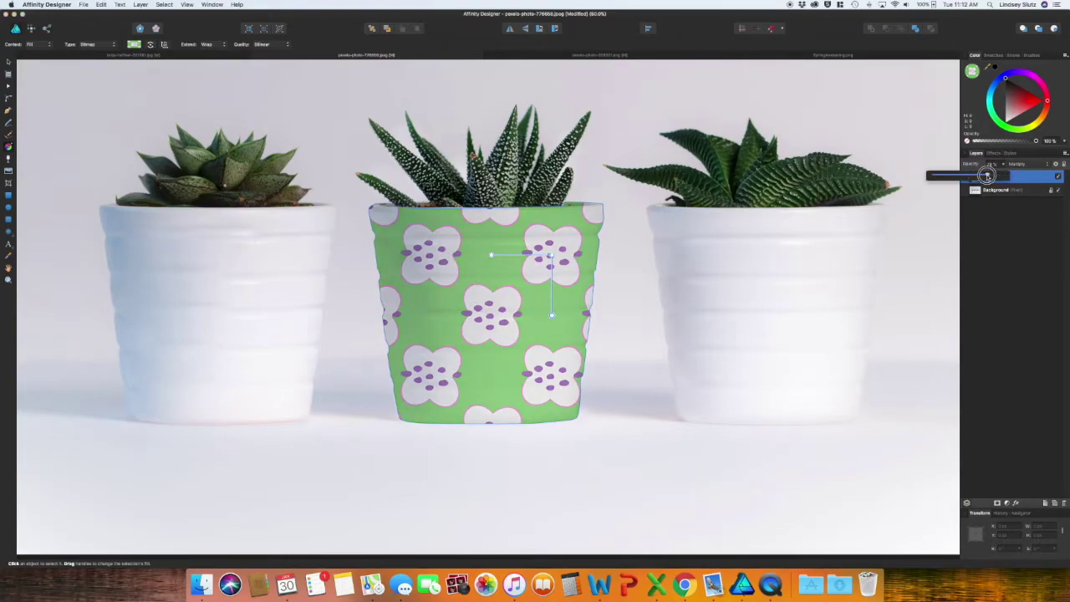
{"action": "left_click", "coordinate": [80, 112]}
{"action": "key", "text": "super+minus"}
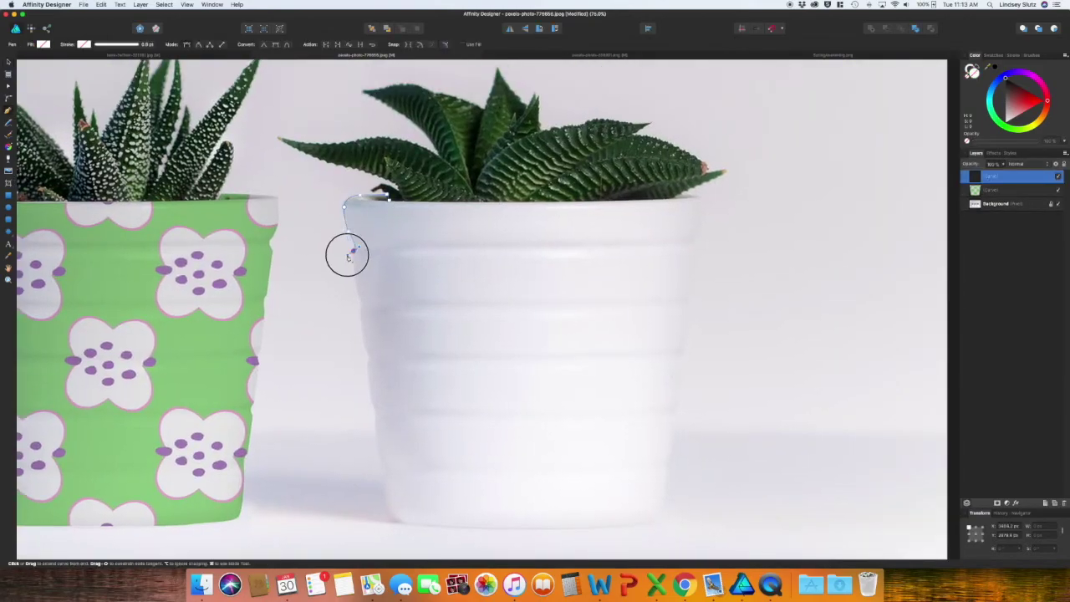
Pen-trace the right pot's outline and close the path.
{"action": "left_click", "coordinate": [353, 249]}
{"action": "left_click", "coordinate": [360, 311]}
{"action": "left_click", "coordinate": [372, 400]}
{"action": "left_click", "coordinate": [380, 455]}
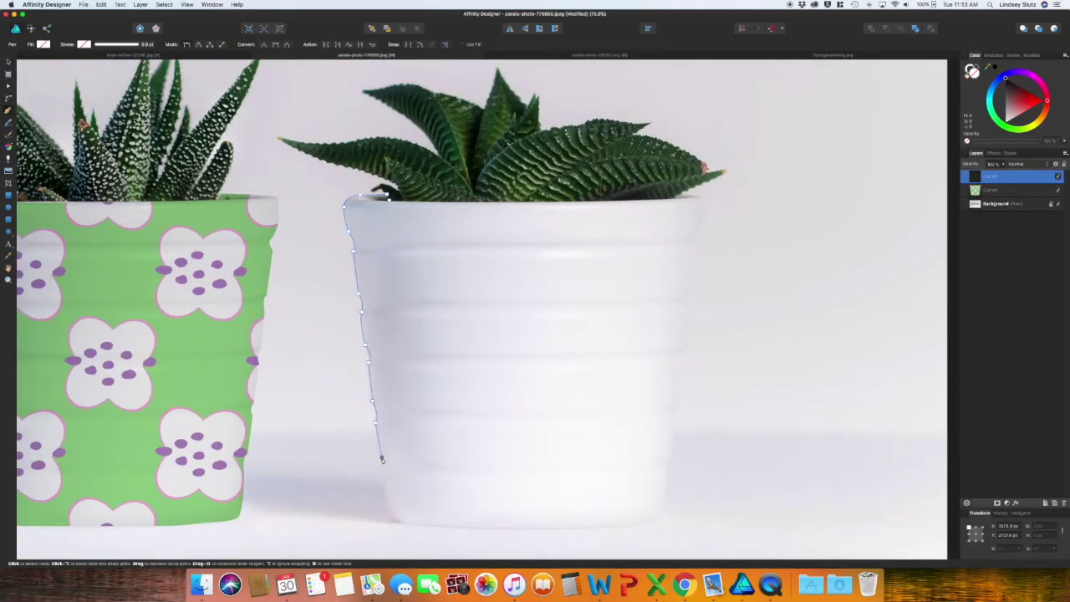
{"action": "left_click", "coordinate": [388, 512]}
{"action": "left_click", "coordinate": [409, 524]}
{"action": "left_click", "coordinate": [525, 528]}
{"action": "left_click", "coordinate": [650, 523]}
{"action": "left_click", "coordinate": [658, 480]}
{"action": "left_click", "coordinate": [702, 199]}
{"action": "left_click", "coordinate": [346, 203]}
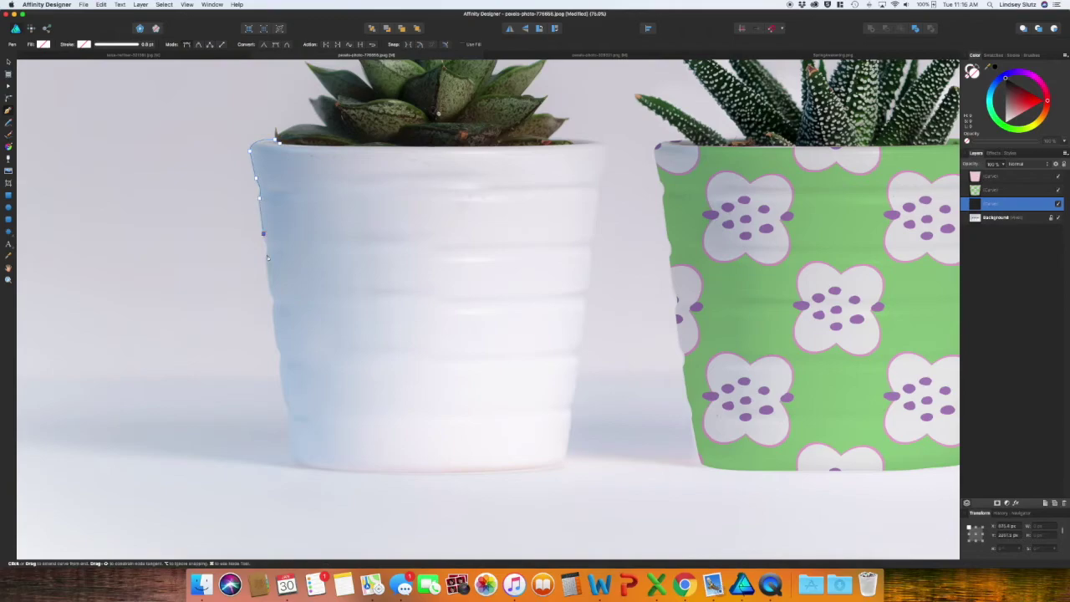
Trace the left pot's sides and base, then switch to the photo of the couple in white t-shirts.
{"action": "left_click", "coordinate": [278, 361]}
{"action": "left_click", "coordinate": [293, 452]}
{"action": "left_click", "coordinate": [423, 471]}
{"action": "left_click", "coordinate": [566, 447]}
{"action": "left_click", "coordinate": [571, 415]}
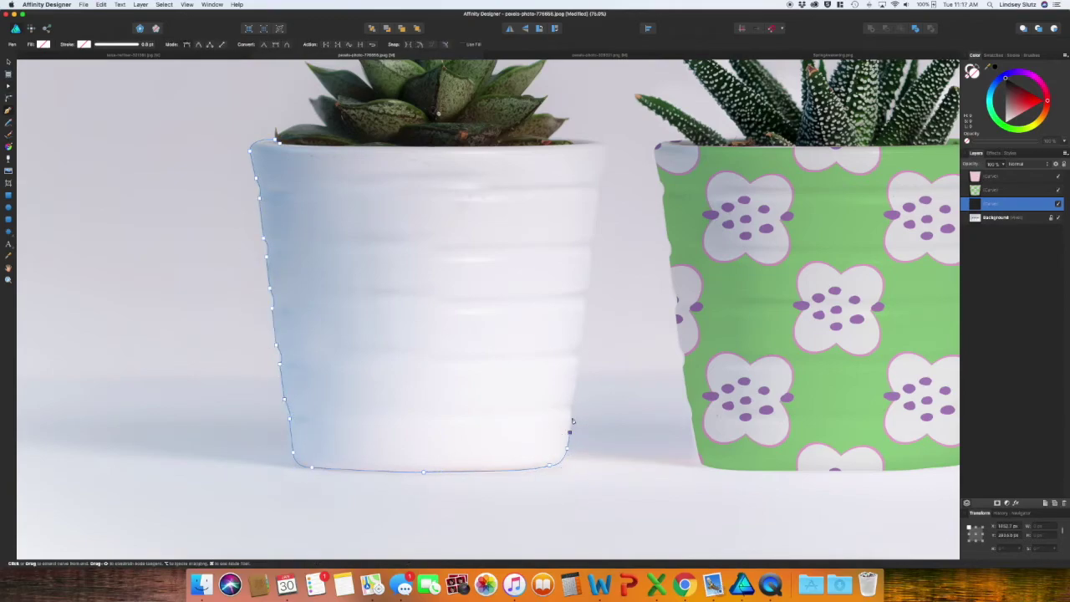
{"action": "left_click", "coordinate": [578, 352]}
{"action": "left_click", "coordinate": [586, 289]}
{"action": "left_click", "coordinate": [590, 242]}
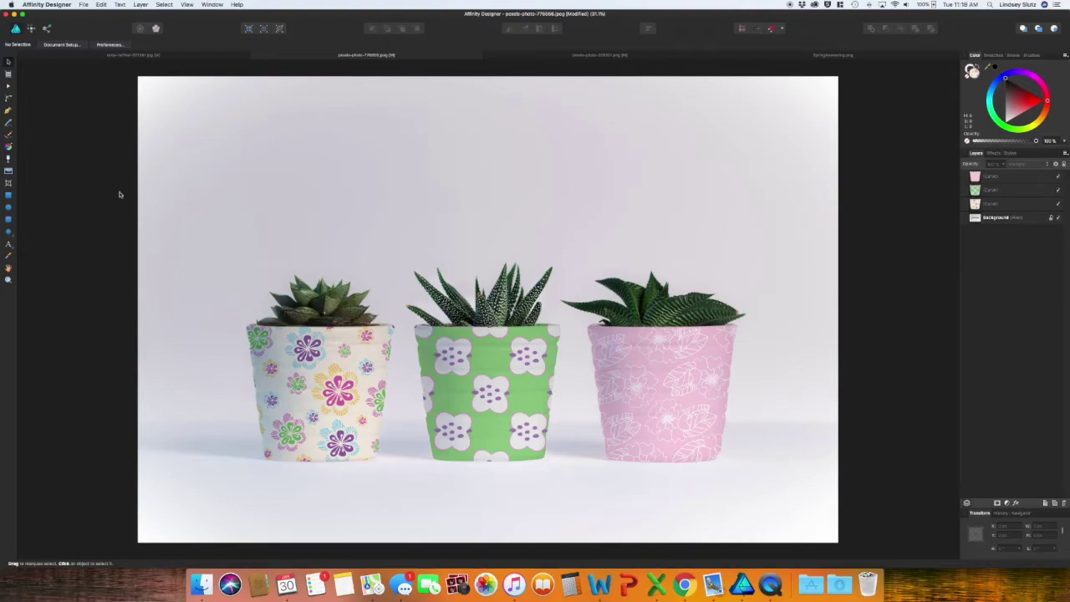
{"action": "left_click", "coordinate": [177, 57]}
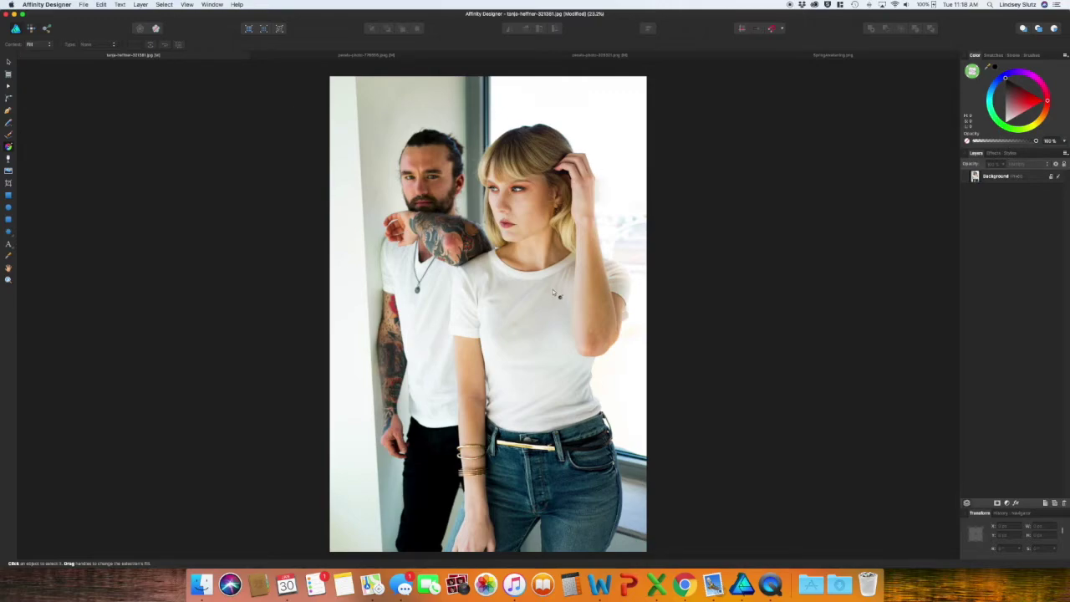
Start the t-shirt trace at the neckline, reshaping the sleeve curve and nudging the neckline node.
{"action": "left_click", "coordinate": [8, 85]}
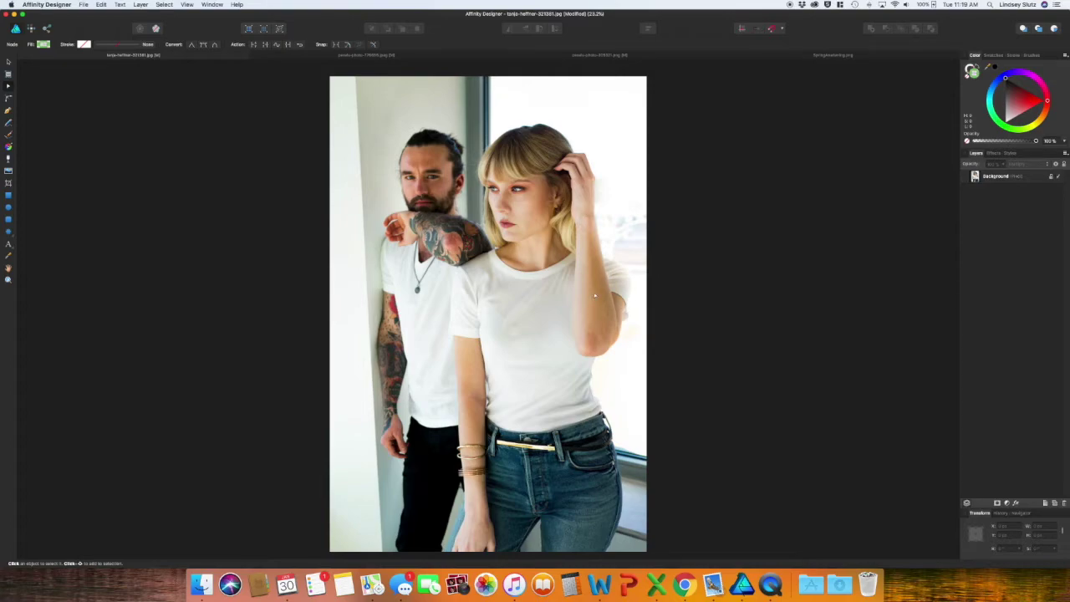
{"action": "key", "text": "p"}
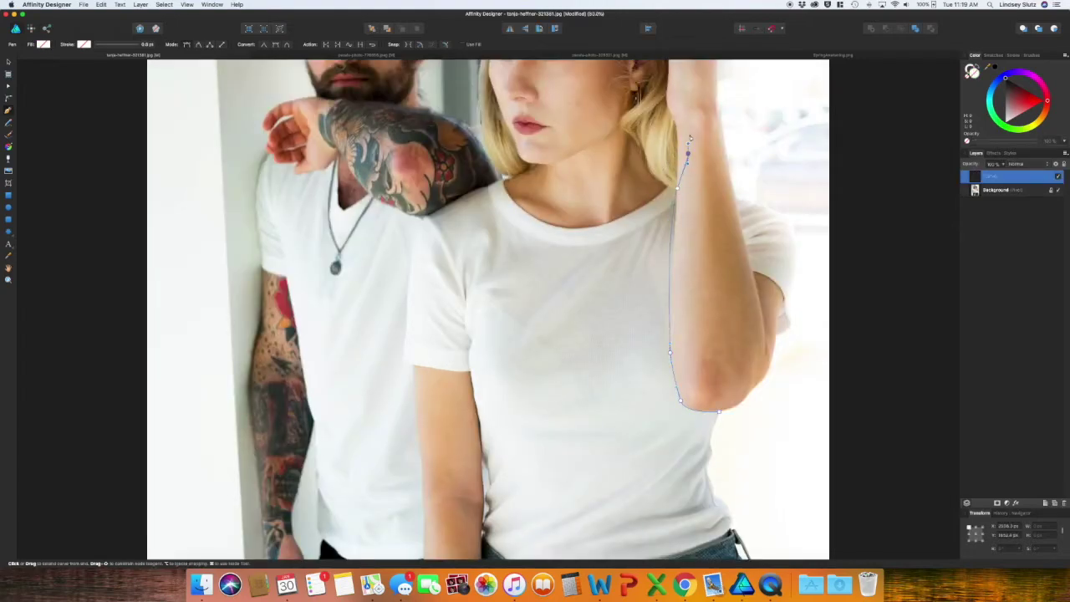
{"action": "left_click", "coordinate": [574, 227]}
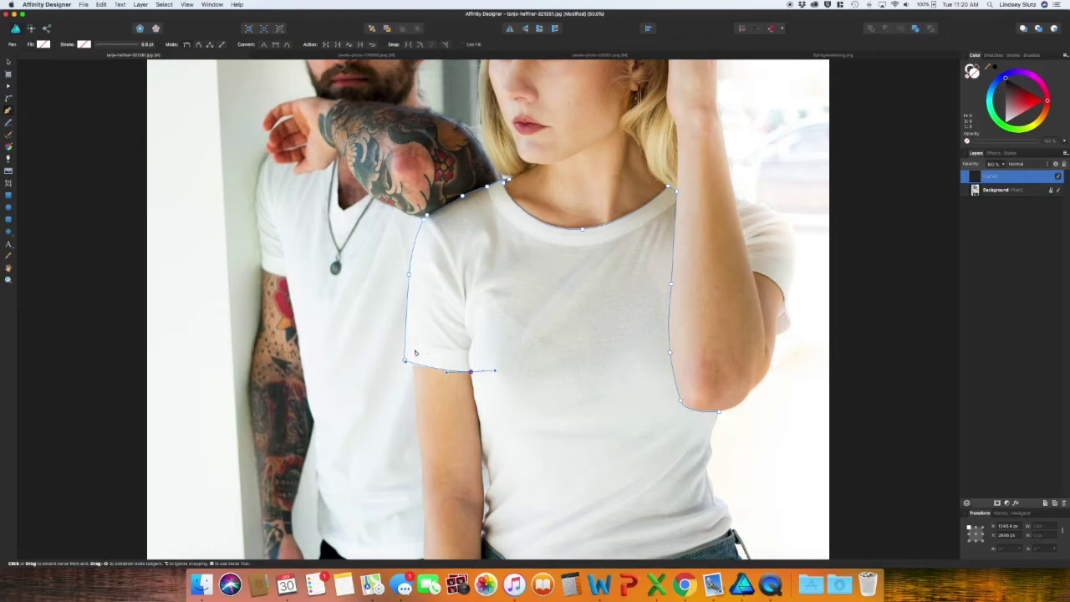
{"action": "key", "text": "a"}
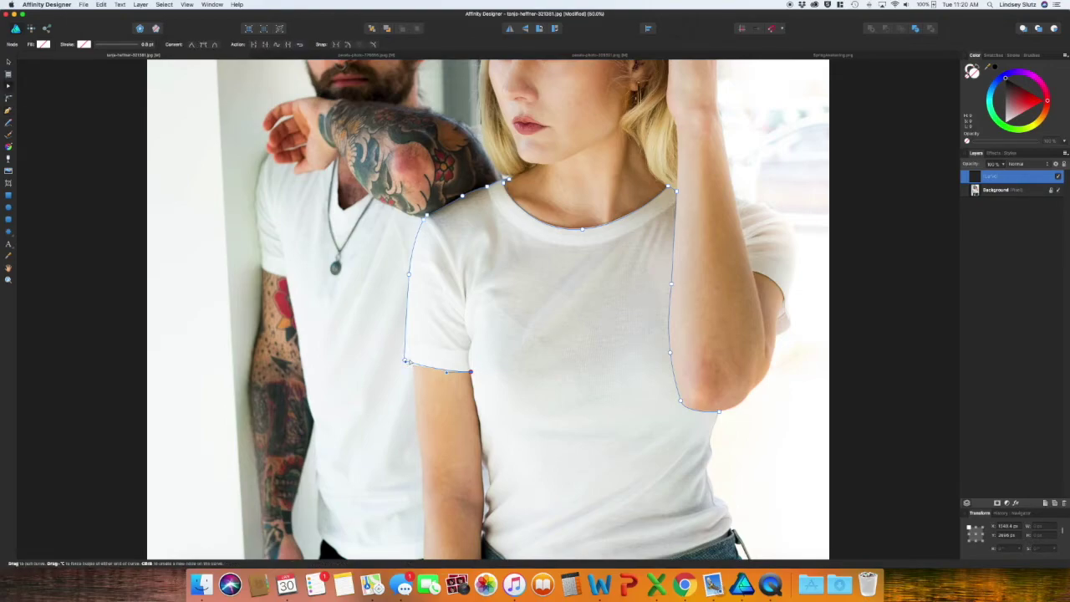
{"action": "mouse_move", "coordinate": [404, 361]}
{"action": "left_mouse_down"}
{"action": "mouse_move", "coordinate": [404, 336]}
{"action": "mouse_move", "coordinate": [395, 342]}
{"action": "mouse_move", "coordinate": [405, 361]}
{"action": "left_mouse_up"}
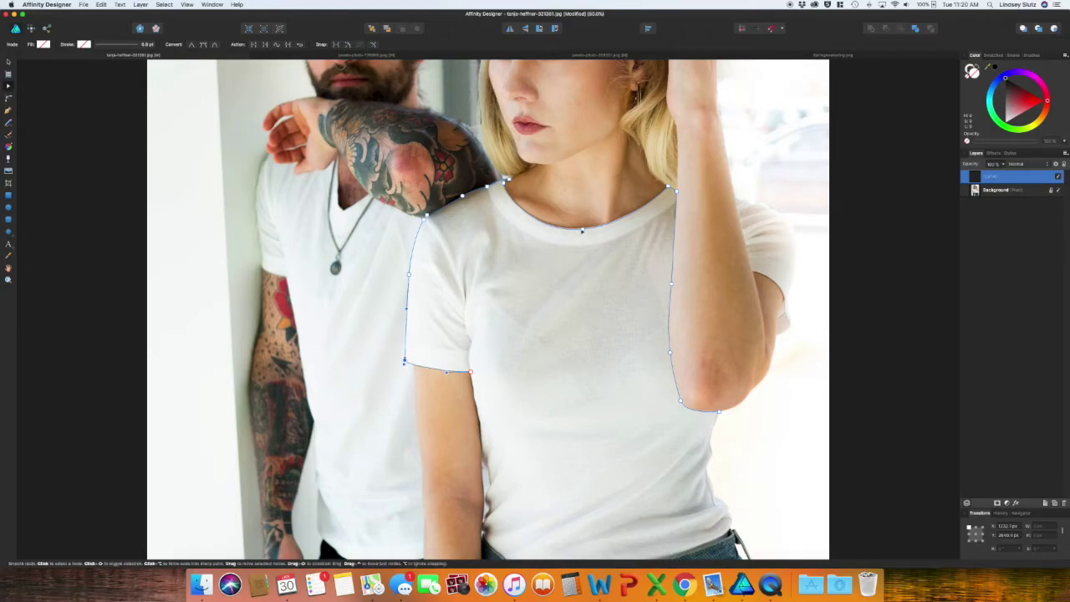
{"action": "left_click", "coordinate": [584, 227]}
{"action": "left_click_drag", "start_coordinate": [585, 227], "coordinate": [583, 228]}
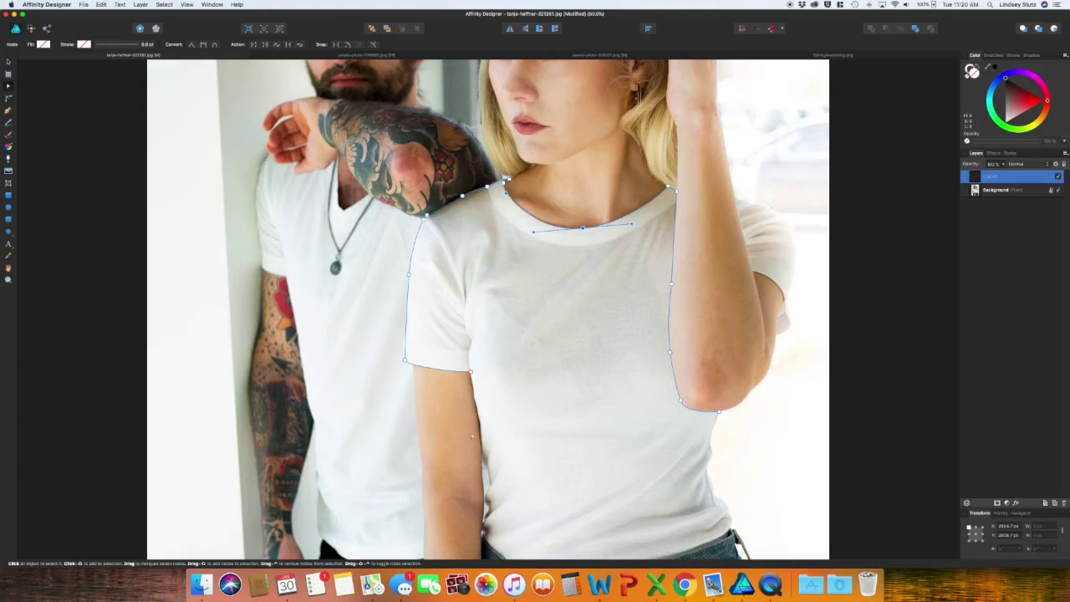
Continue the outline down the forearm, along the waistband to the right hip, and close it.
{"action": "key", "text": "p"}
{"action": "left_click", "coordinate": [476, 399]}
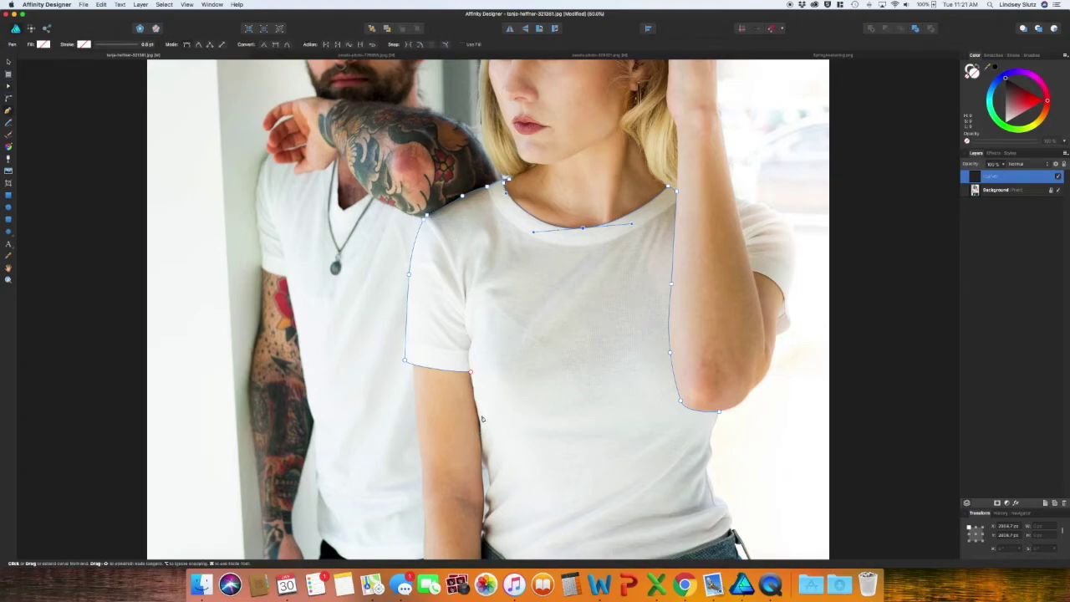
{"action": "left_click", "coordinate": [482, 462]}
{"action": "left_click", "coordinate": [494, 506]}
{"action": "left_click", "coordinate": [483, 523]}
{"action": "scroll", "coordinate": [494, 514], "scroll_direction": "down", "scroll_amount": 3}
{"action": "left_click", "coordinate": [461, 438]}
{"action": "left_click", "coordinate": [684, 413]}
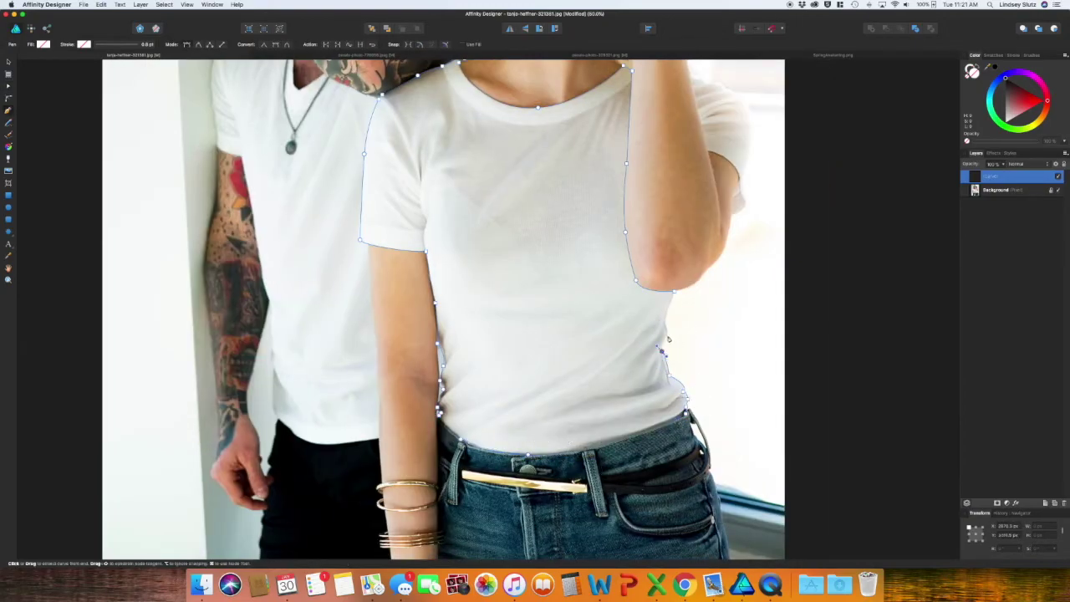
{"action": "left_click", "coordinate": [673, 291]}
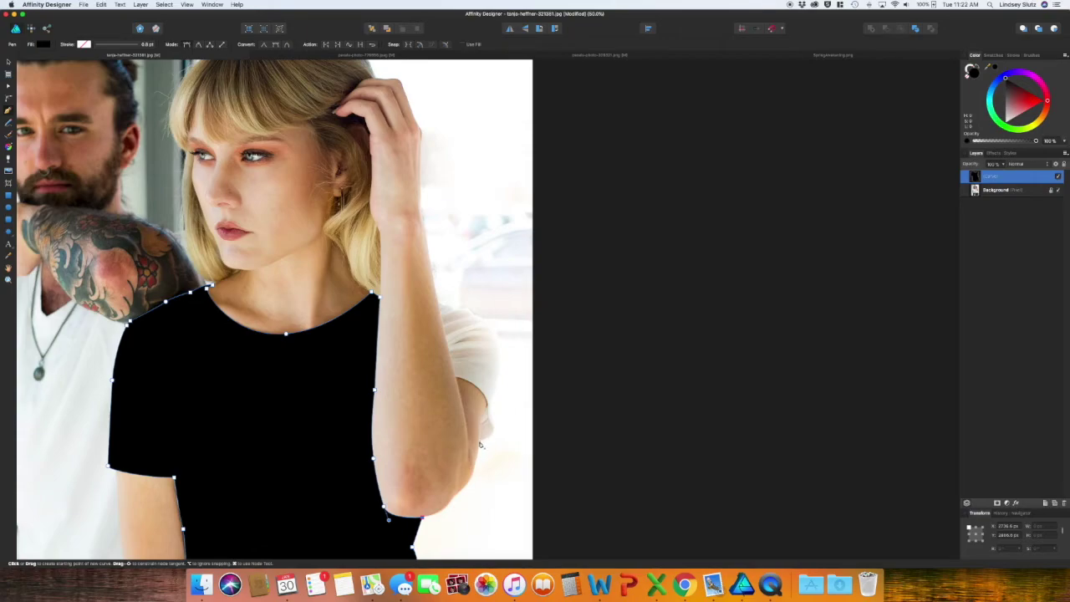
Select both black shirt curve pieces and merge them into one shape with Add boolean.
{"action": "key", "text": "Escape"}
{"action": "mouse_move", "coordinate": [481, 439]}
{"action": "left_mouse_down"}
{"action": "mouse_move", "coordinate": [500, 434]}
{"action": "mouse_move", "coordinate": [494, 426]}
{"action": "left_mouse_up"}
{"action": "key", "text": "super+minus"}
{"action": "key", "text": "super+minus"}
{"action": "key", "text": "super+minus"}
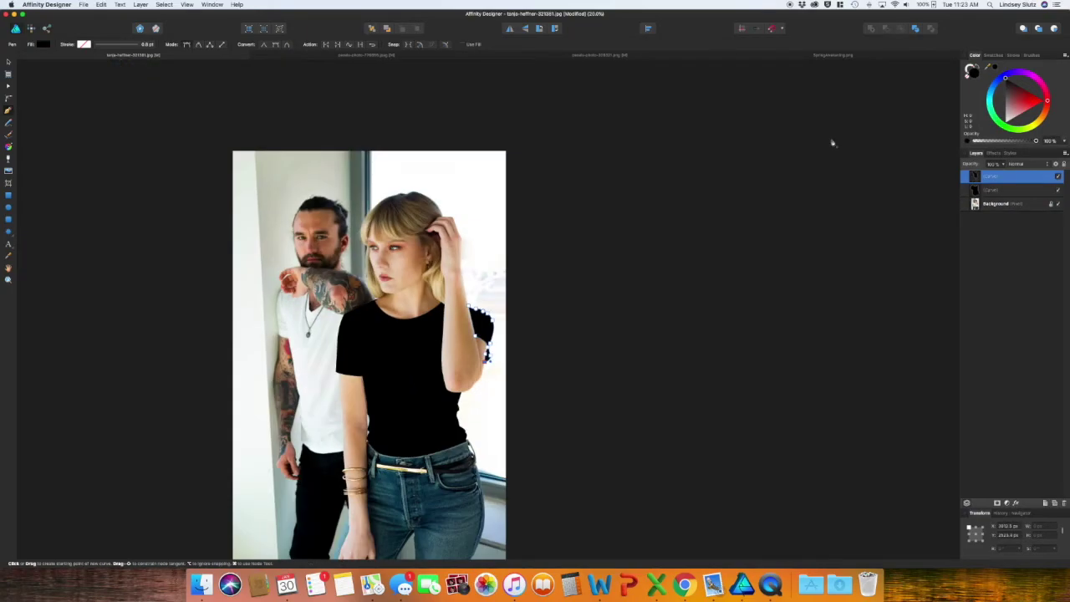
{"action": "left_click", "coordinate": [1014, 190], "text": "shift"}
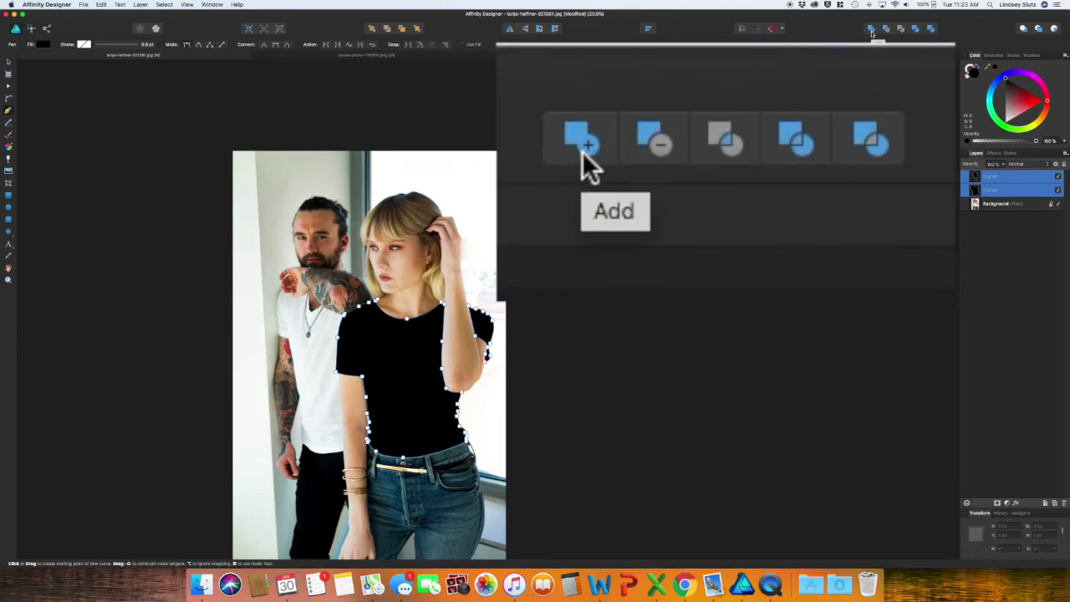
{"action": "left_click", "coordinate": [870, 30]}
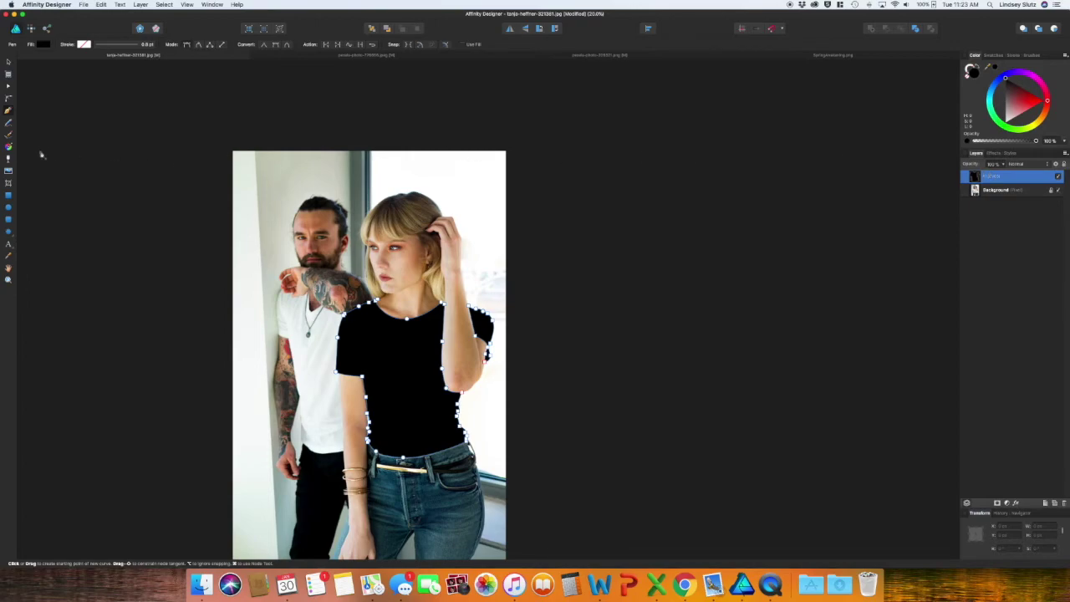
Give the shirt a Bitmap fill using SpringAwakening.png.
{"action": "left_click", "coordinate": [8, 146]}
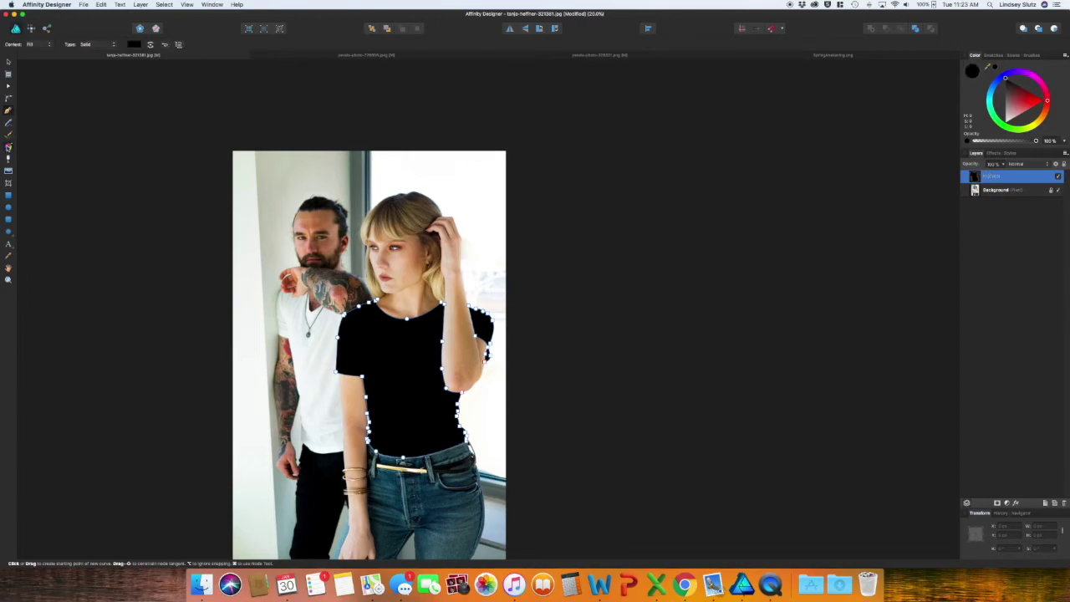
{"action": "left_click", "coordinate": [102, 45]}
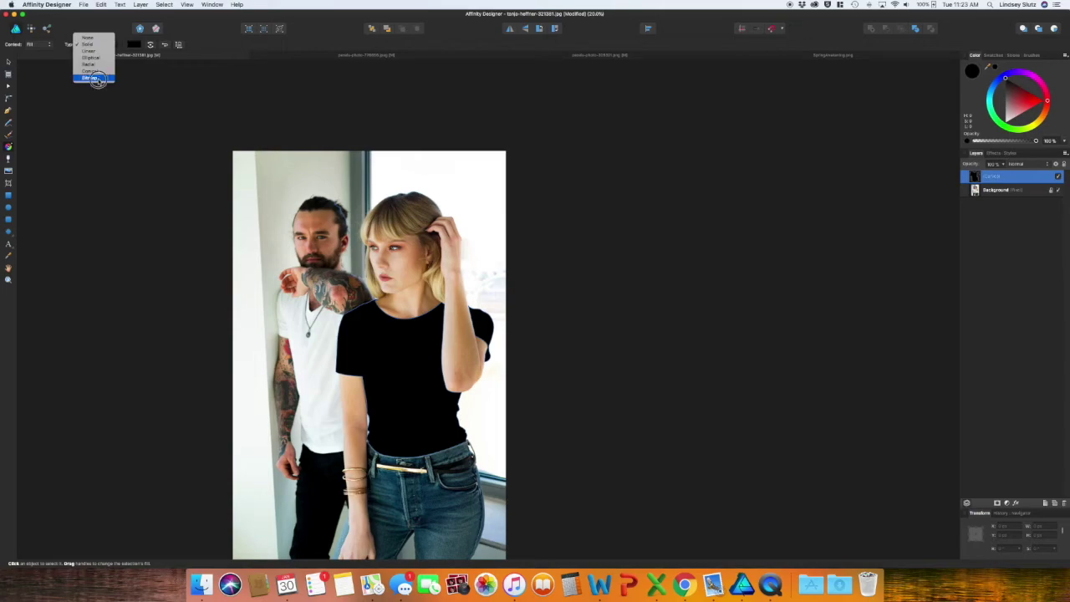
{"action": "left_click", "coordinate": [98, 78]}
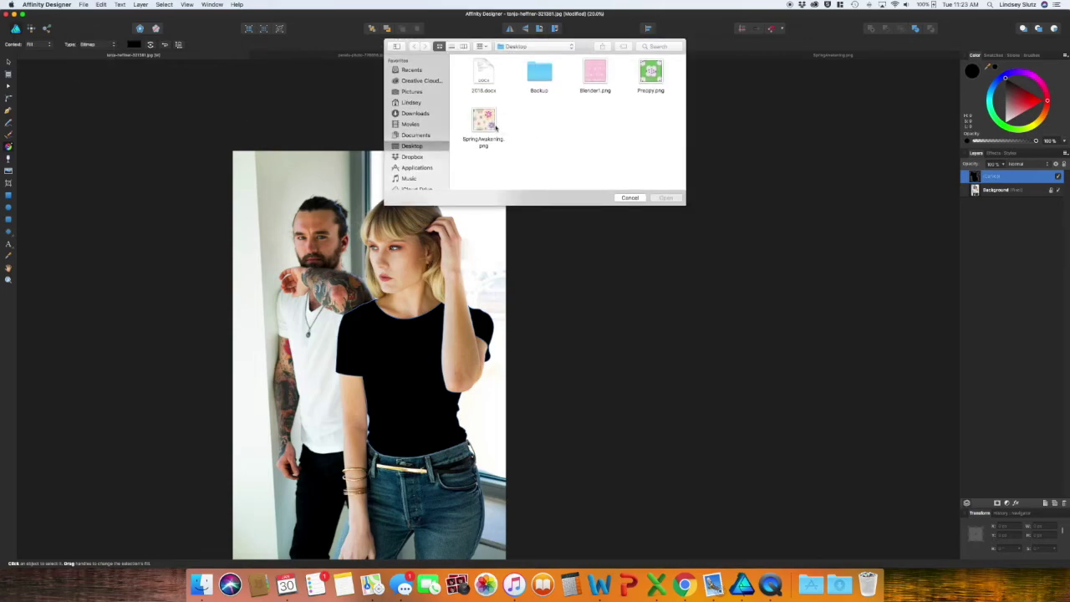
{"action": "left_click", "coordinate": [487, 124]}
{"action": "left_click", "coordinate": [665, 197]}
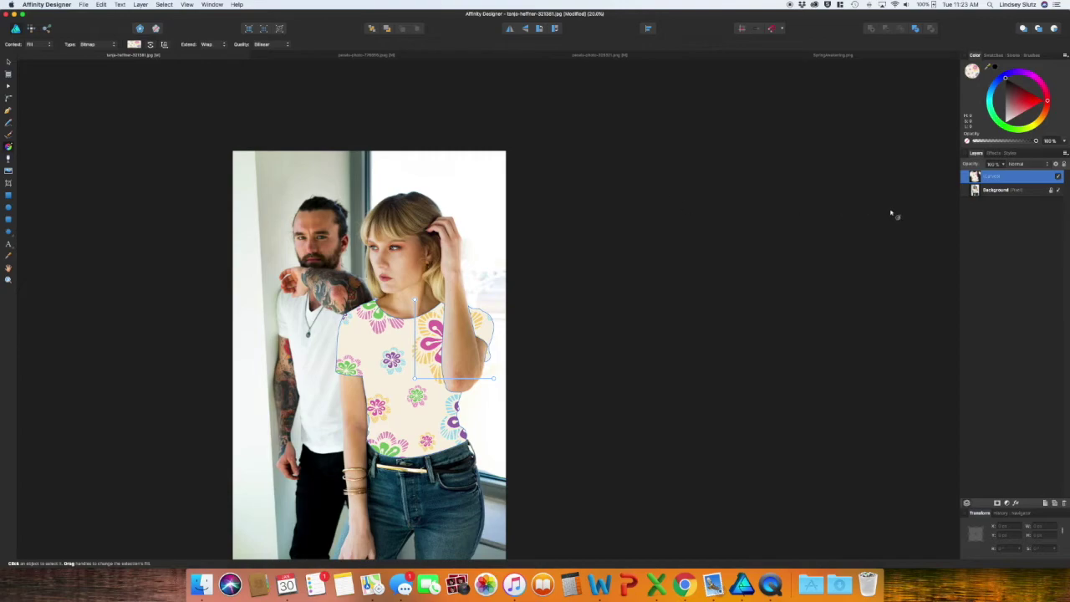
Set the pattern layer's blend mode to Multiply and deselect it.
{"action": "left_click", "coordinate": [1021, 167]}
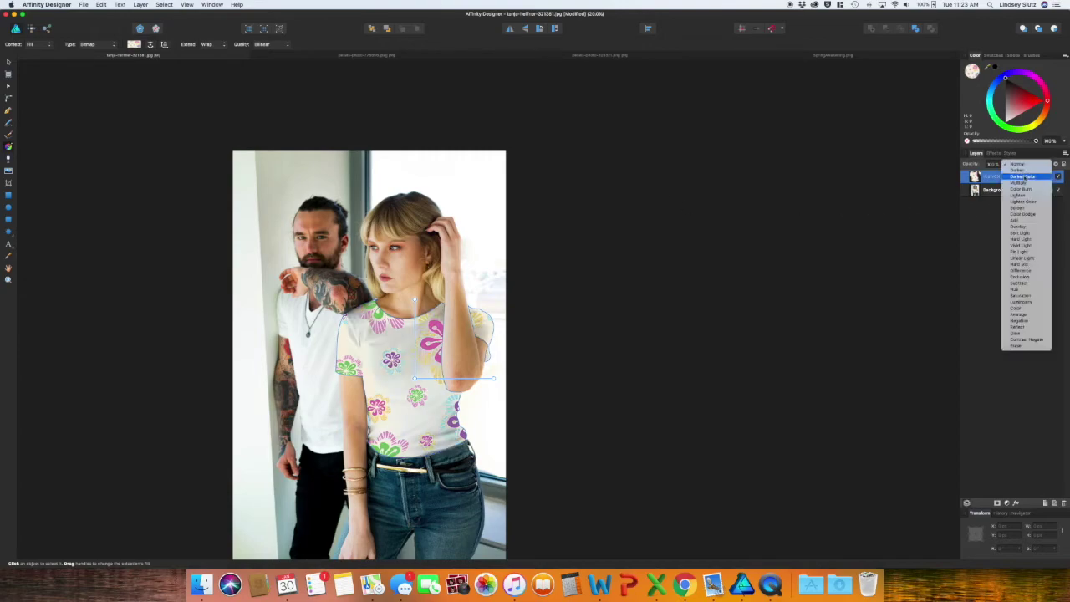
{"action": "left_click", "coordinate": [1020, 182]}
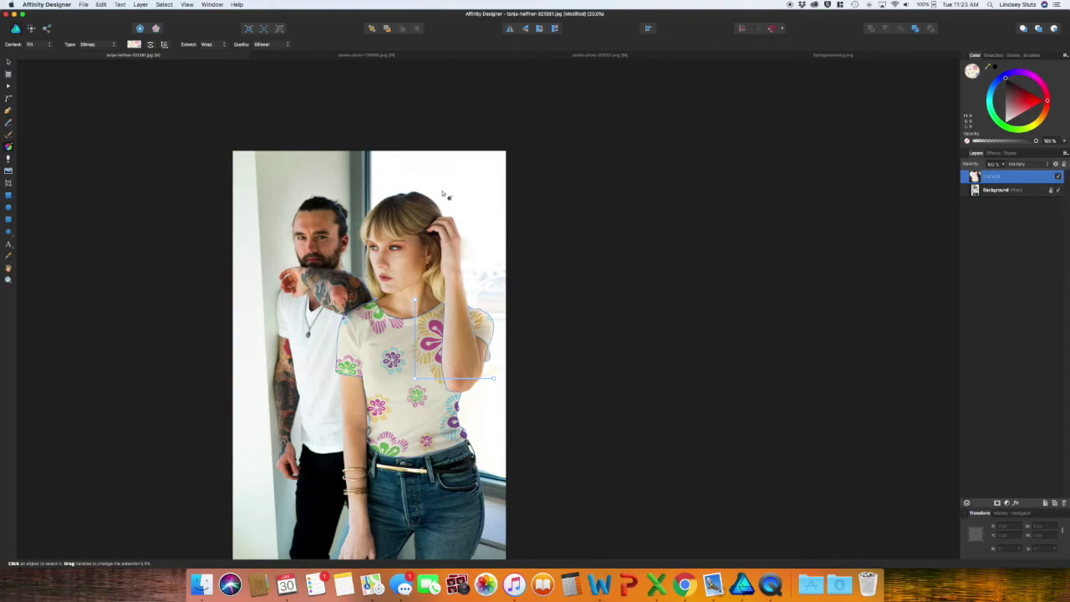
{"action": "left_click", "coordinate": [539, 299]}
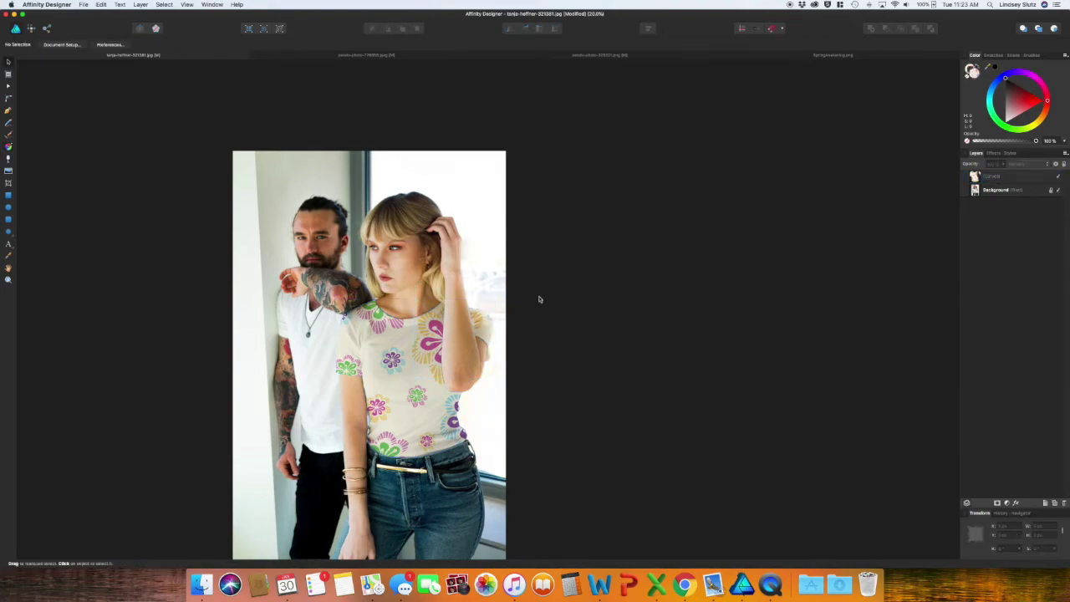
Pull the shirt's elbow node inward to hug the sleeve, then zoom back to fit.
{"action": "key", "text": "super+equal"}
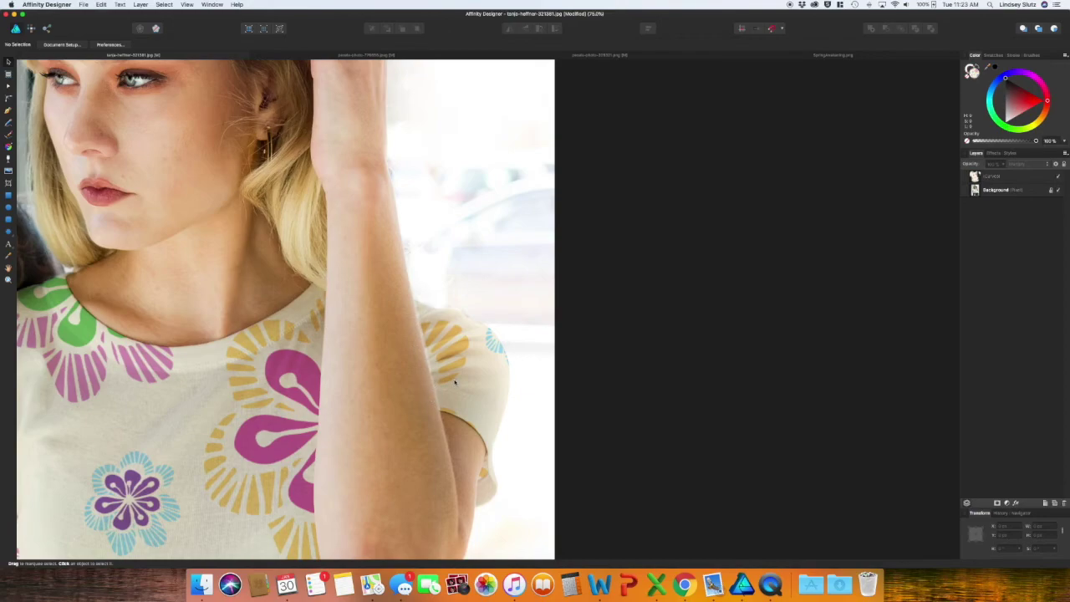
{"action": "left_click", "coordinate": [8, 86]}
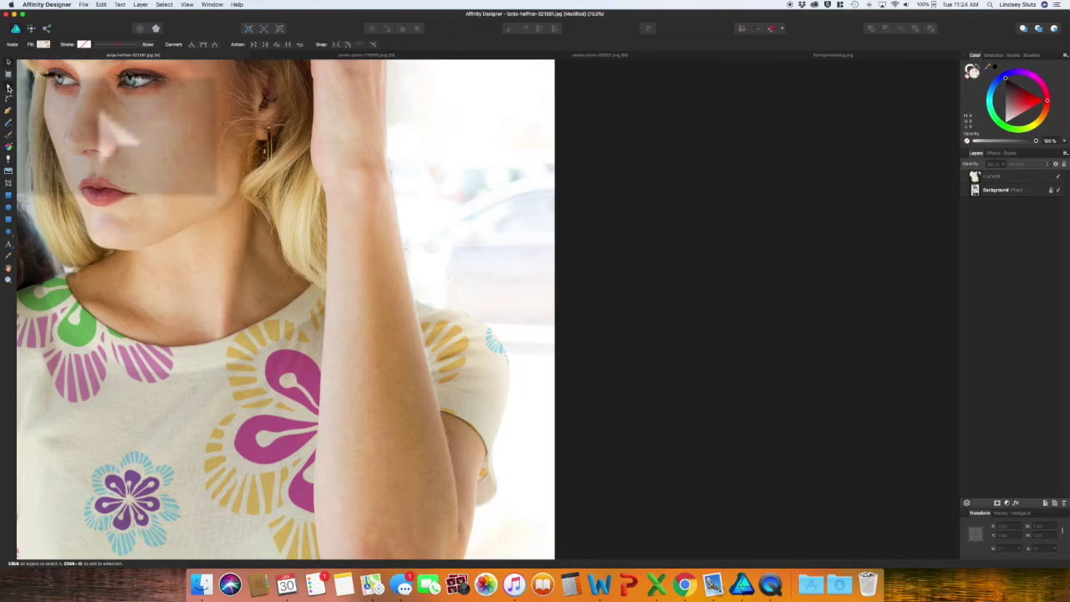
{"action": "left_click", "coordinate": [455, 390]}
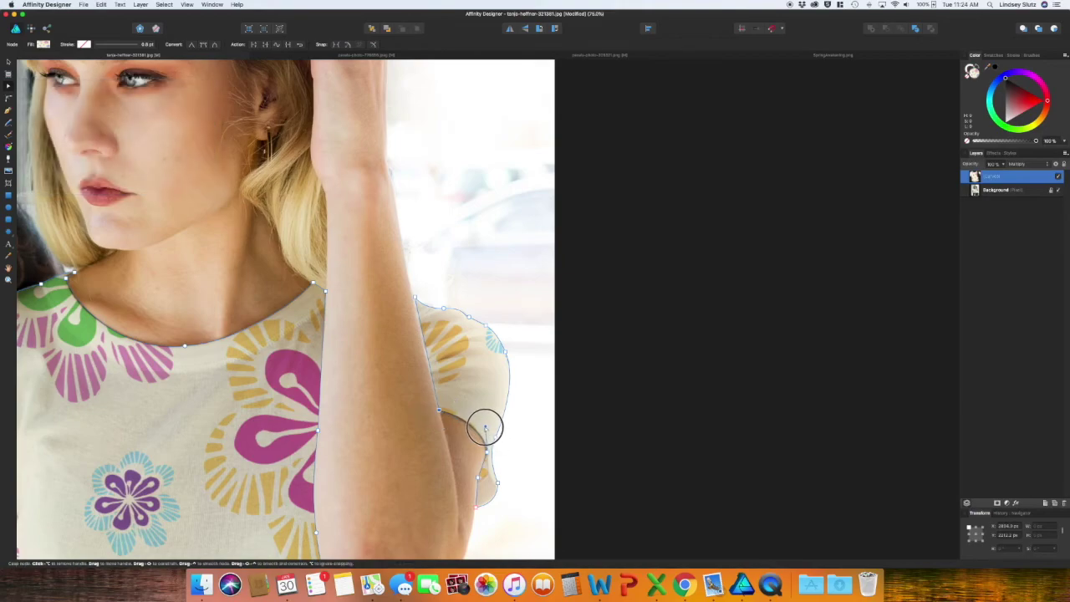
{"action": "left_click_drag", "start_coordinate": [486, 428], "coordinate": [479, 422]}
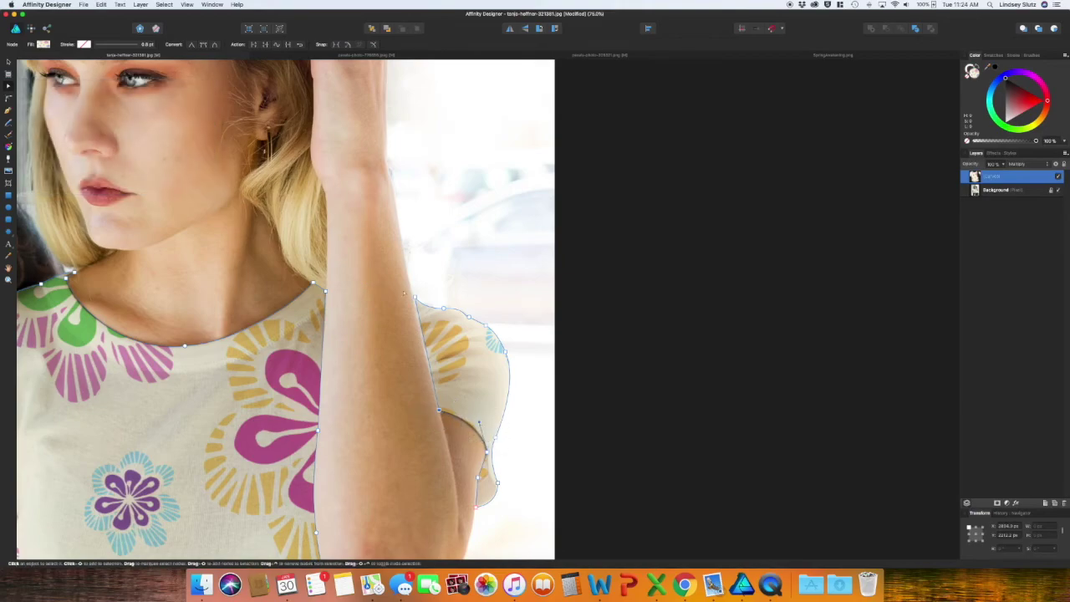
{"action": "left_click", "coordinate": [412, 298]}
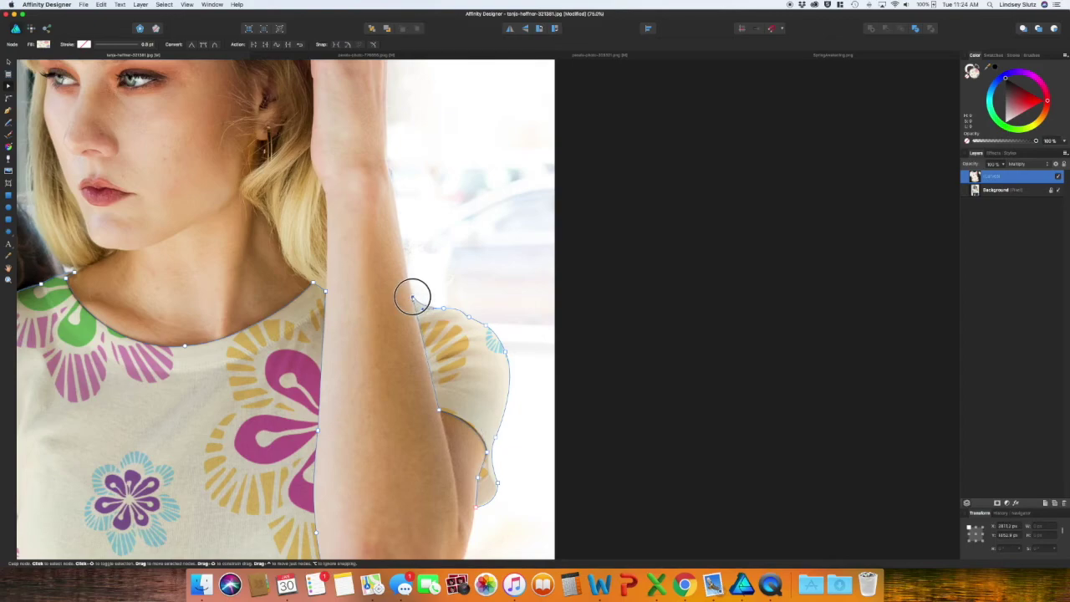
{"action": "key", "text": "super+d"}
{"action": "scroll", "coordinate": [594, 358], "scroll_direction": "down", "scroll_amount": 5}
{"action": "key", "text": "super+0"}
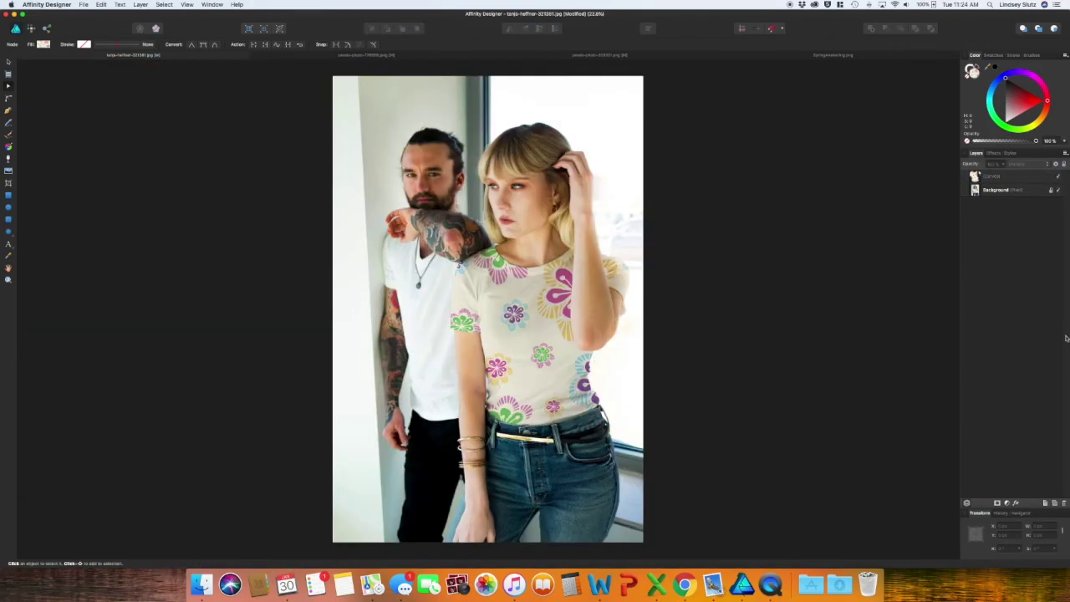
Replace the shirt's fill with the Blender1.png bitmap pattern.
{"action": "left_click", "coordinate": [979, 177]}
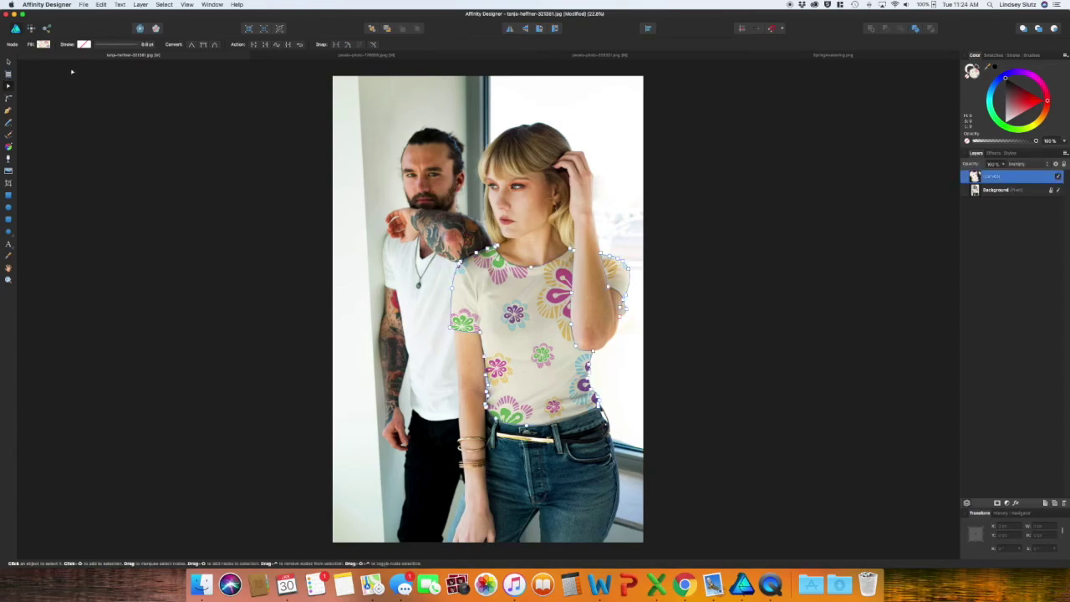
{"action": "left_click", "coordinate": [10, 148]}
{"action": "left_click", "coordinate": [92, 46]}
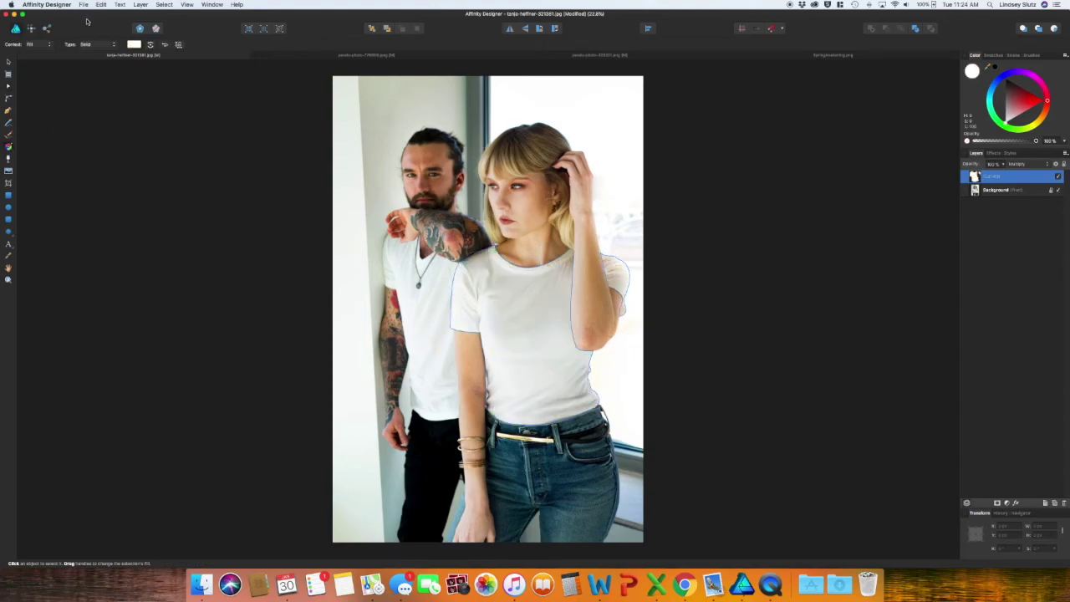
{"action": "left_click", "coordinate": [94, 46]}
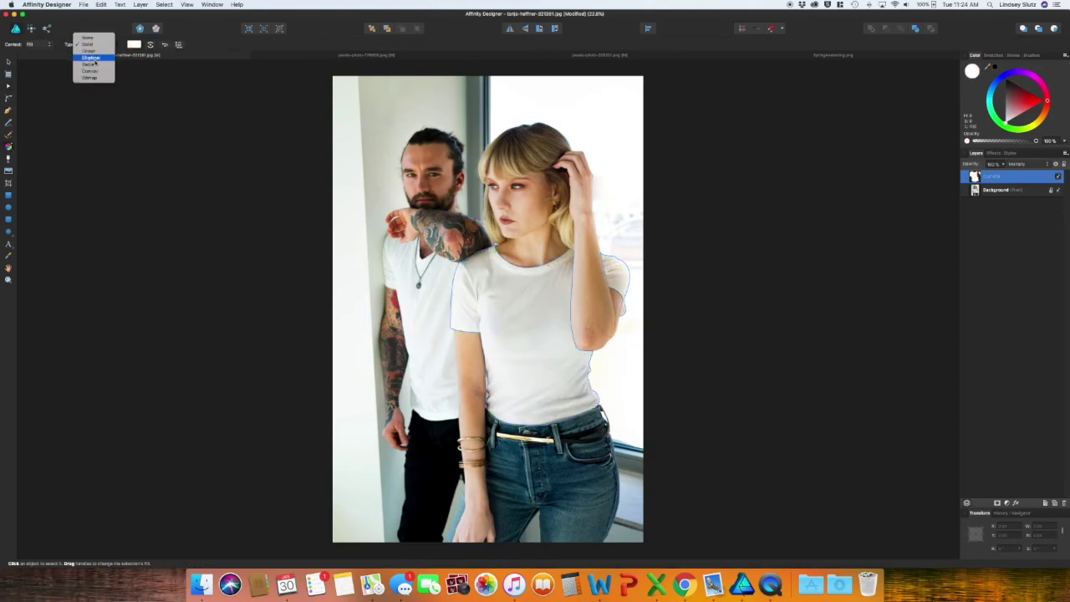
{"action": "left_click", "coordinate": [96, 78]}
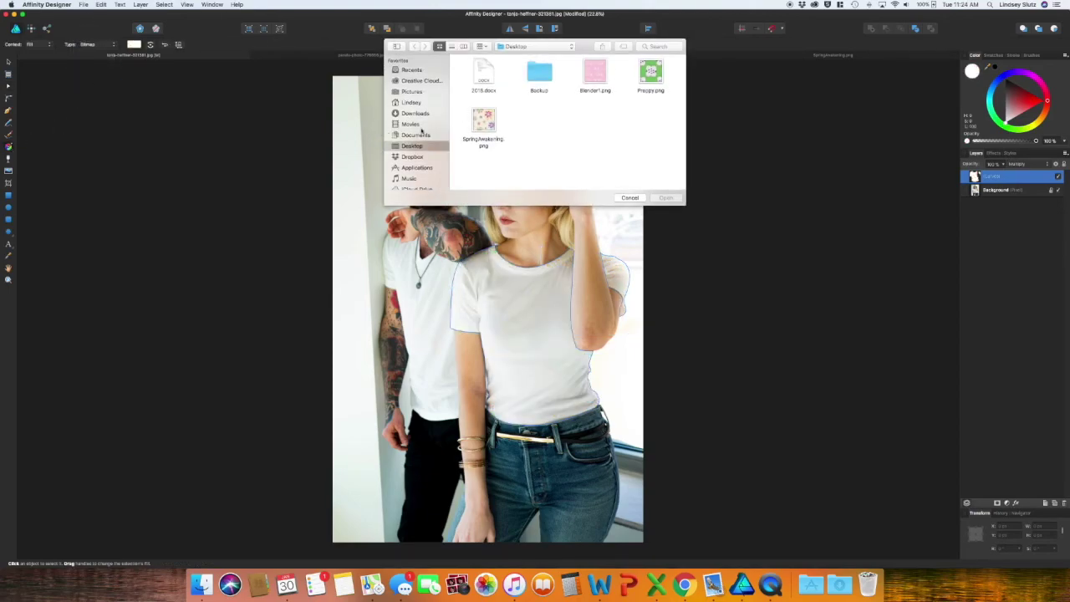
{"action": "left_click", "coordinate": [598, 76]}
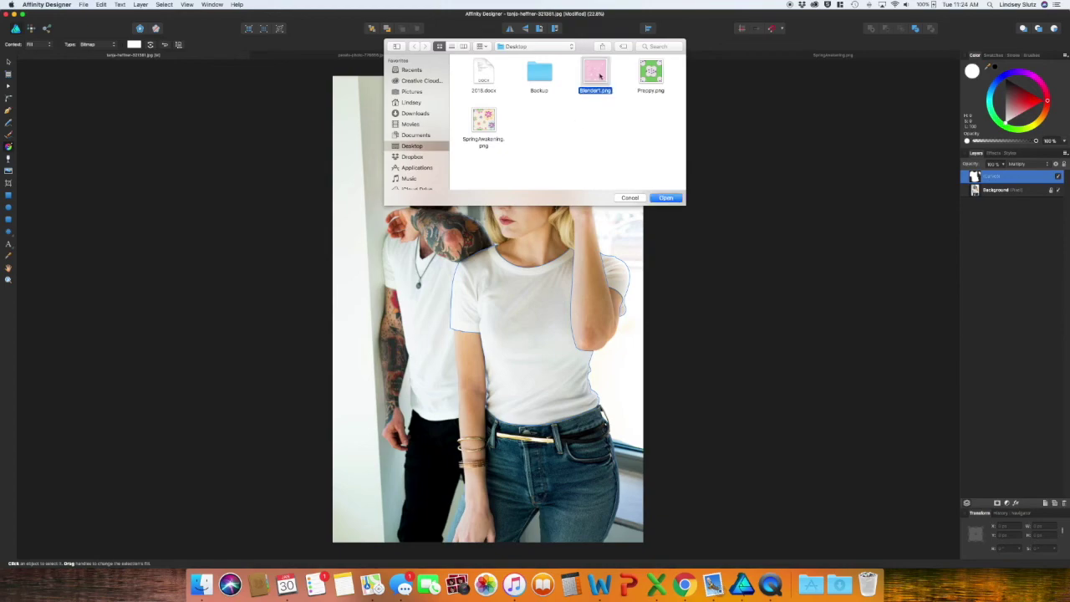
{"action": "left_click", "coordinate": [664, 200]}
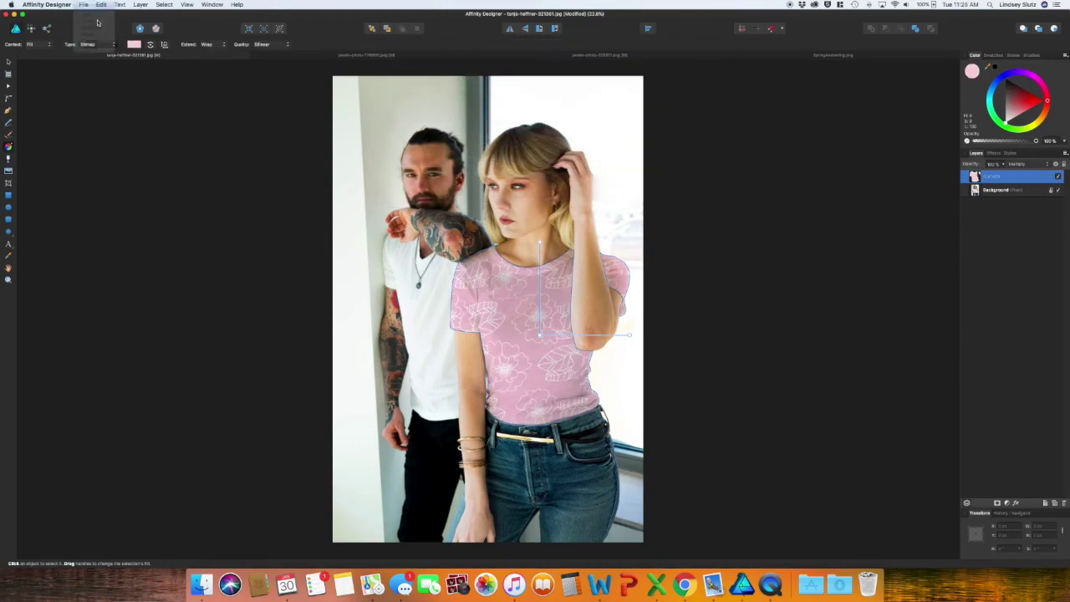
Switch the shirt to the green flower bitmap and enlarge the pattern across the shirt.
{"action": "left_click", "coordinate": [94, 44]}
{"action": "left_click", "coordinate": [96, 78]}
{"action": "left_click", "coordinate": [650, 72]}
{"action": "left_click", "coordinate": [666, 199]}
{"action": "left_click_drag", "start_coordinate": [635, 368], "coordinate": [702, 305]}
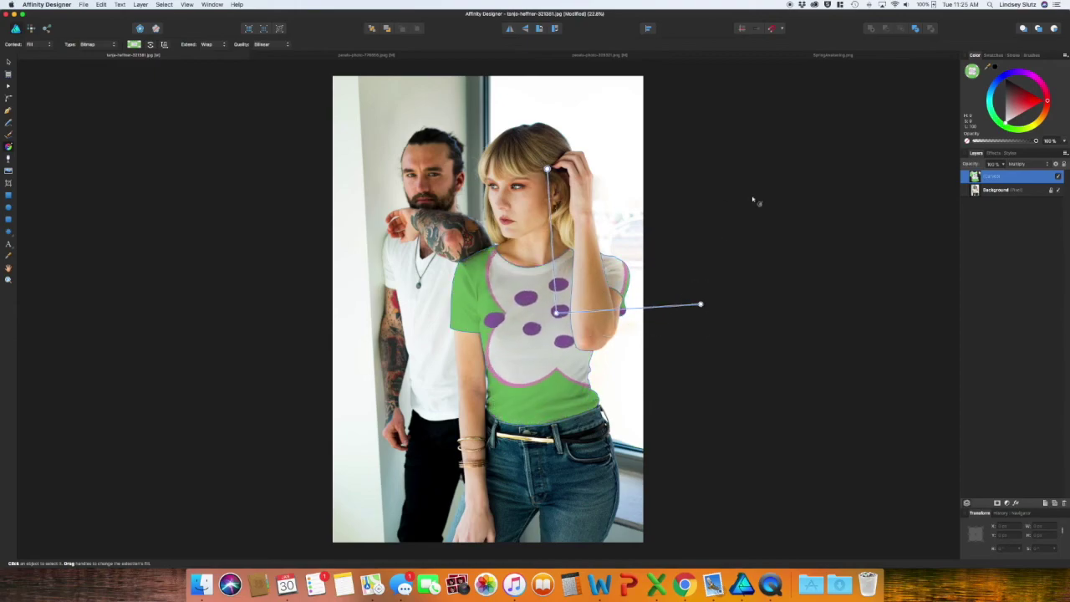
{"action": "left_click", "coordinate": [1011, 213]}
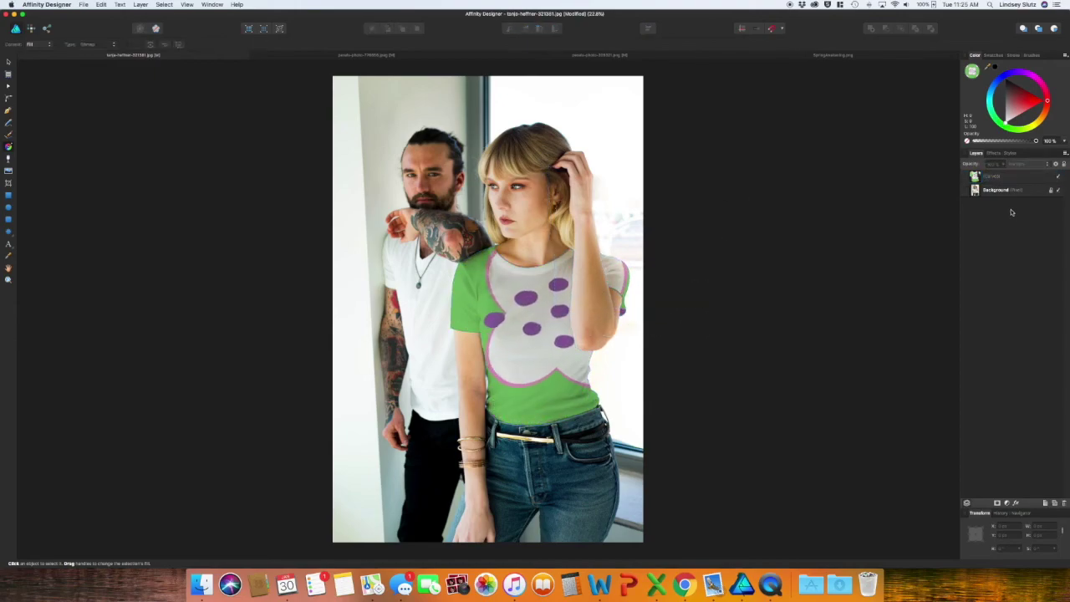